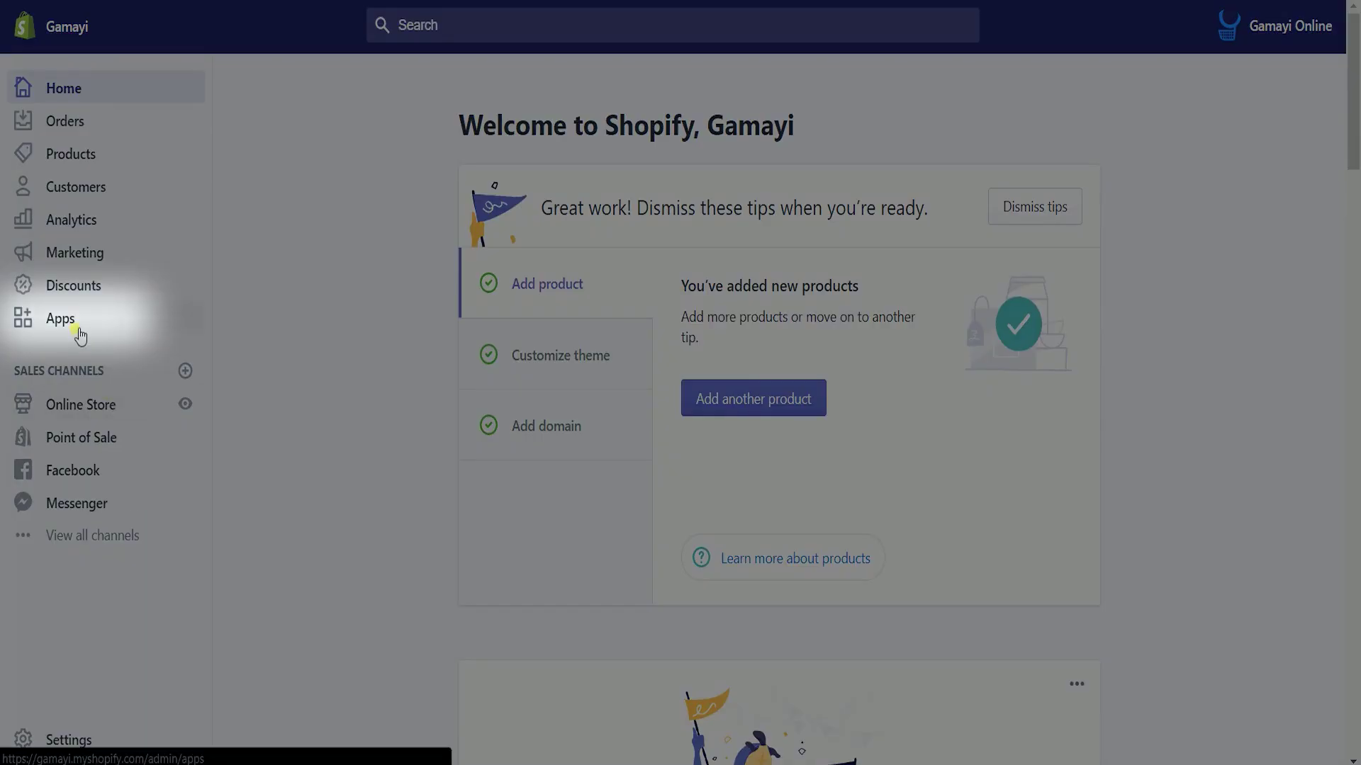
# - Launch the Oberlo app from the Shopify store's installed apps list
pyautogui.click(77, 333)
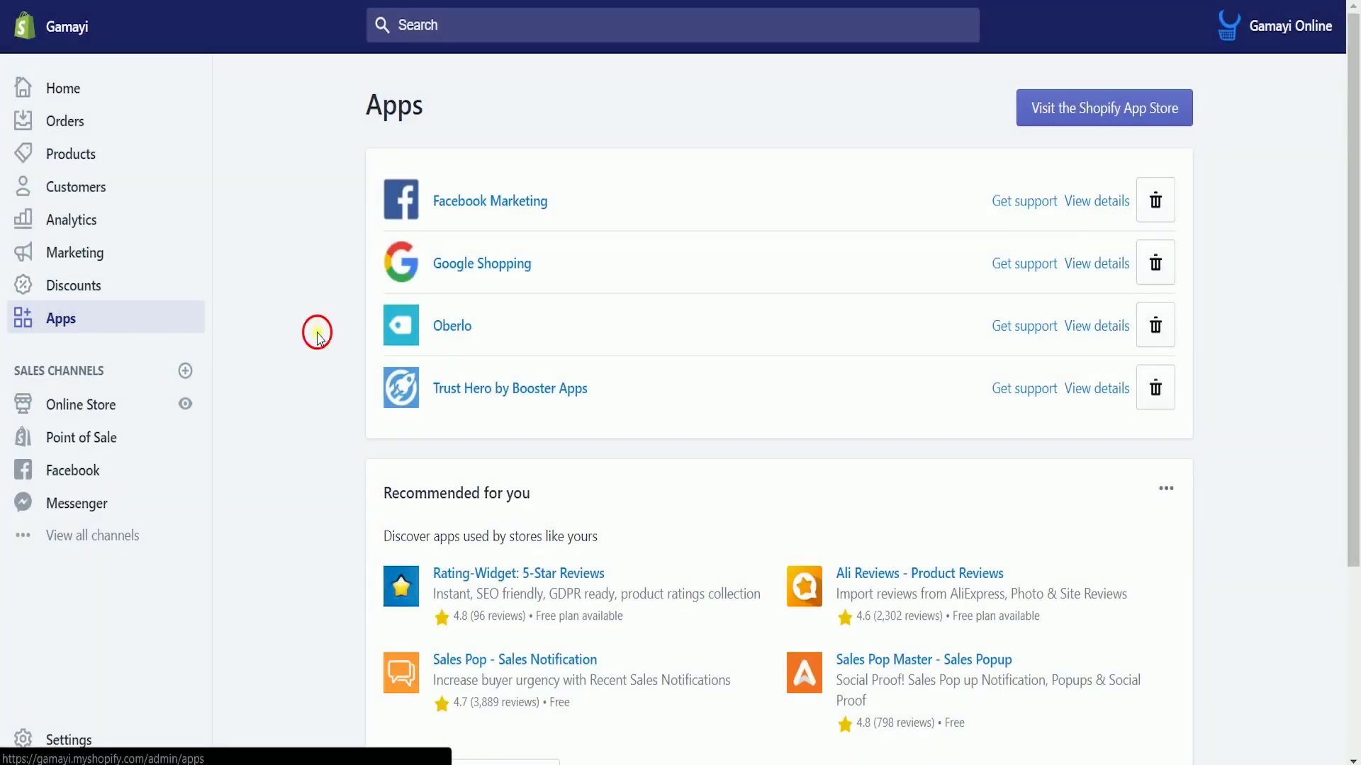
pyautogui.click(471, 335)
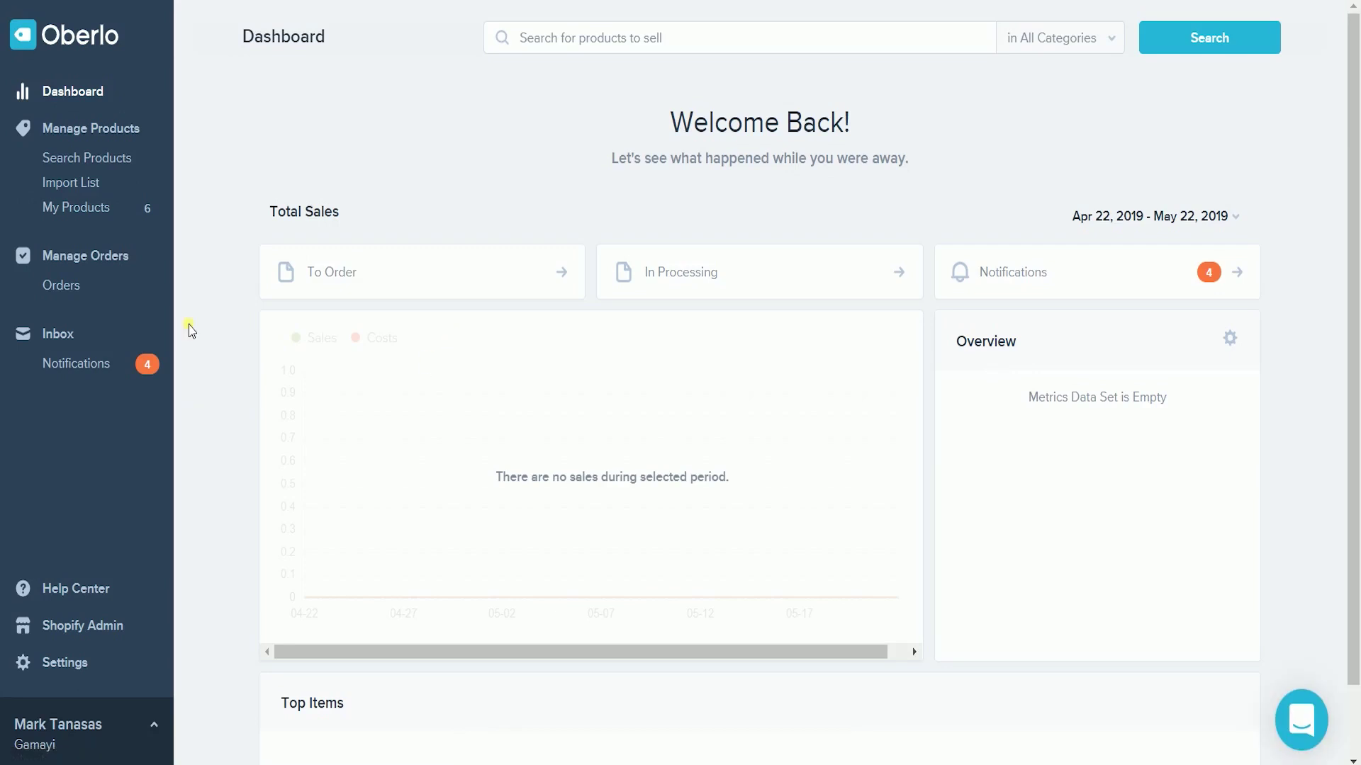
# - Search Oberlo for 'LED motion sensor garden light' and sort the results by order count
pyautogui.click(82, 162)
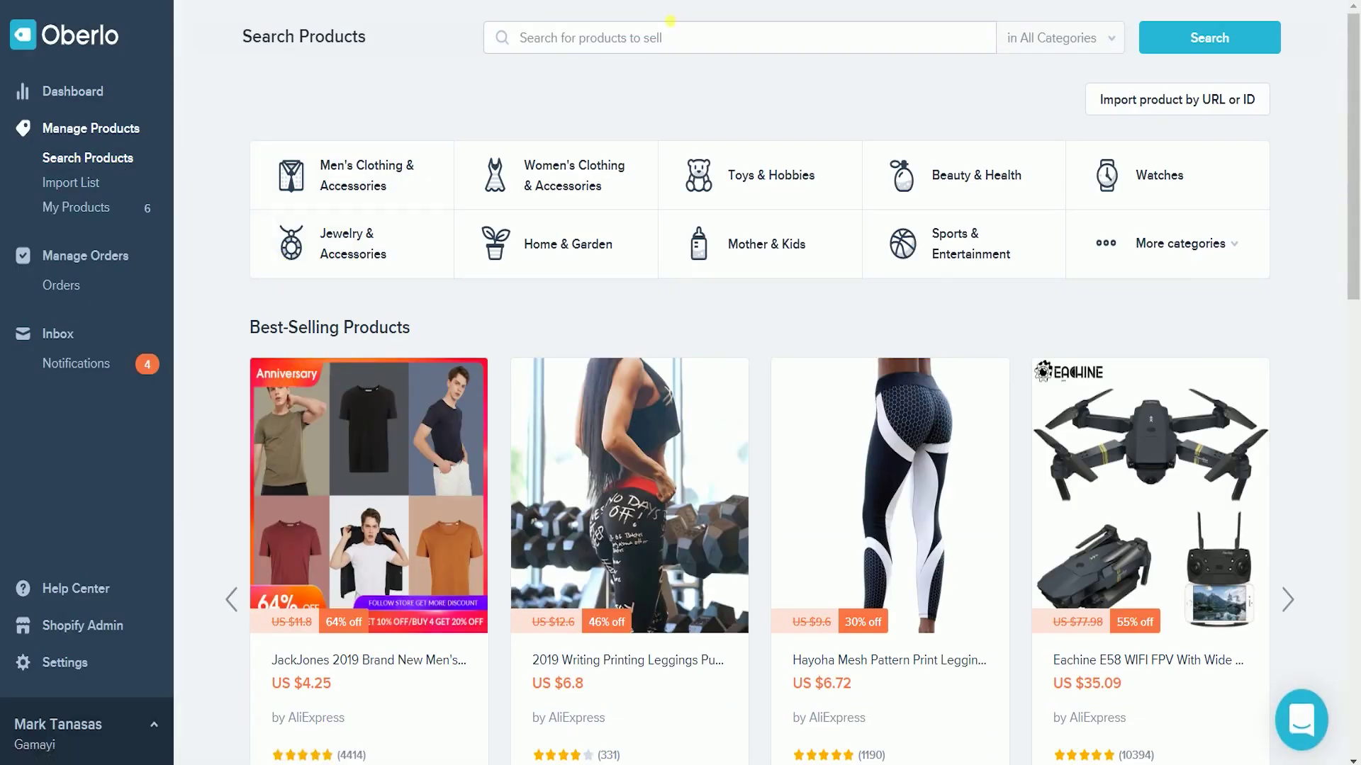
pyautogui.click(667, 50)
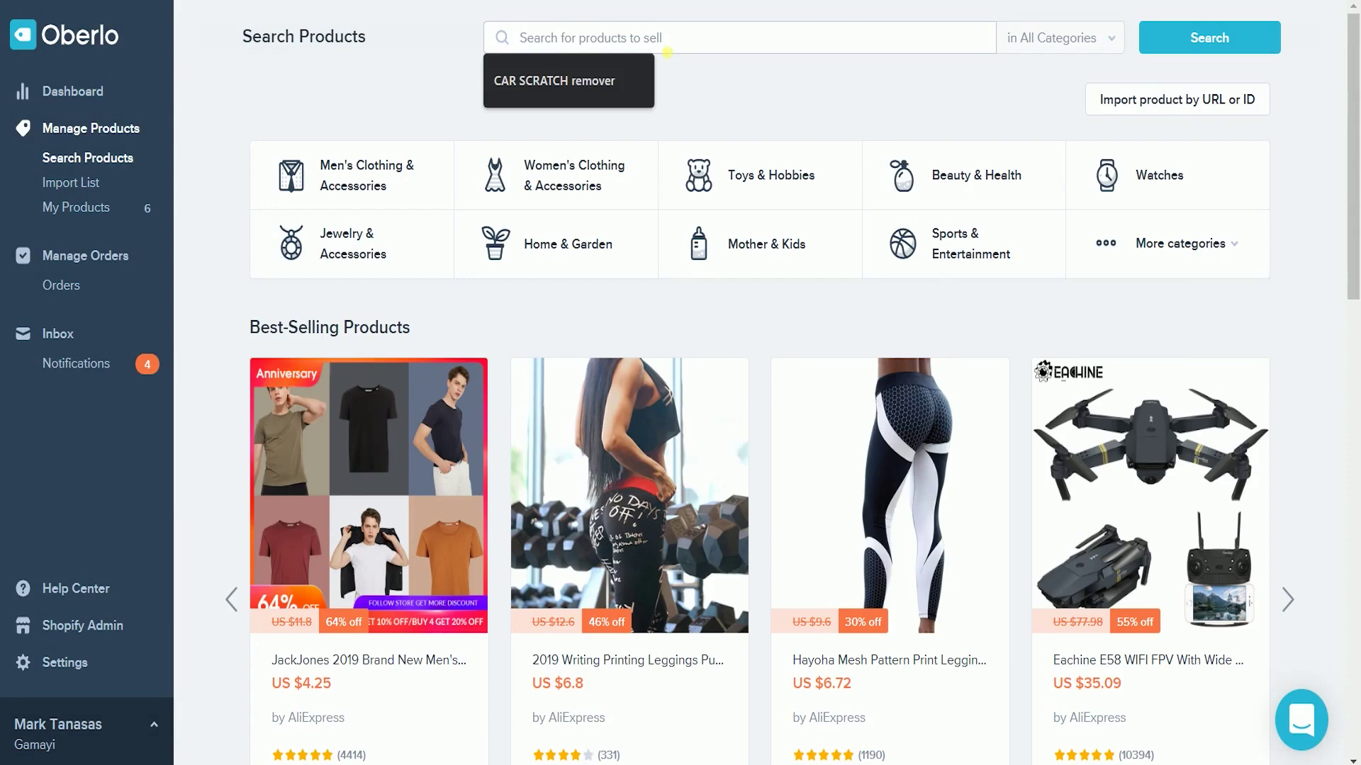
pyautogui.write('LED mo')
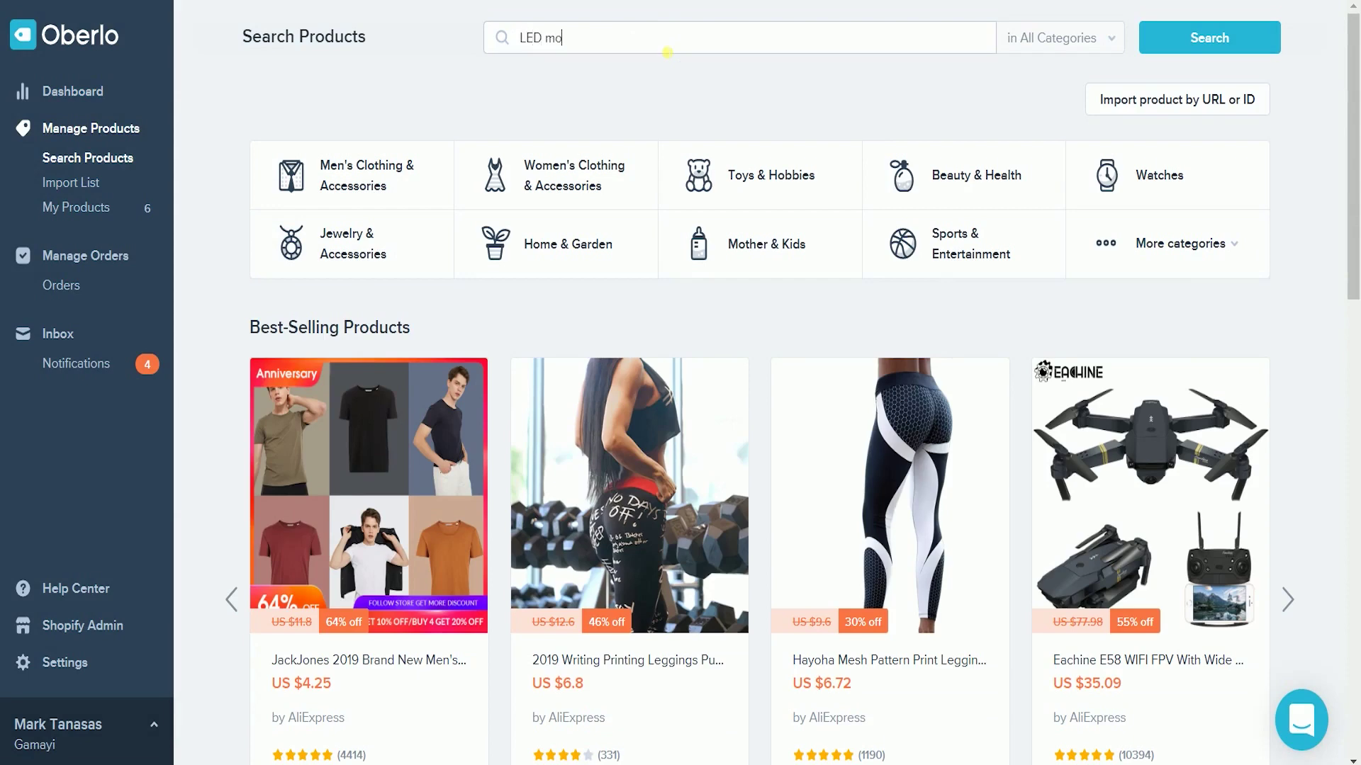
pyautogui.write('tion sensor garden light')
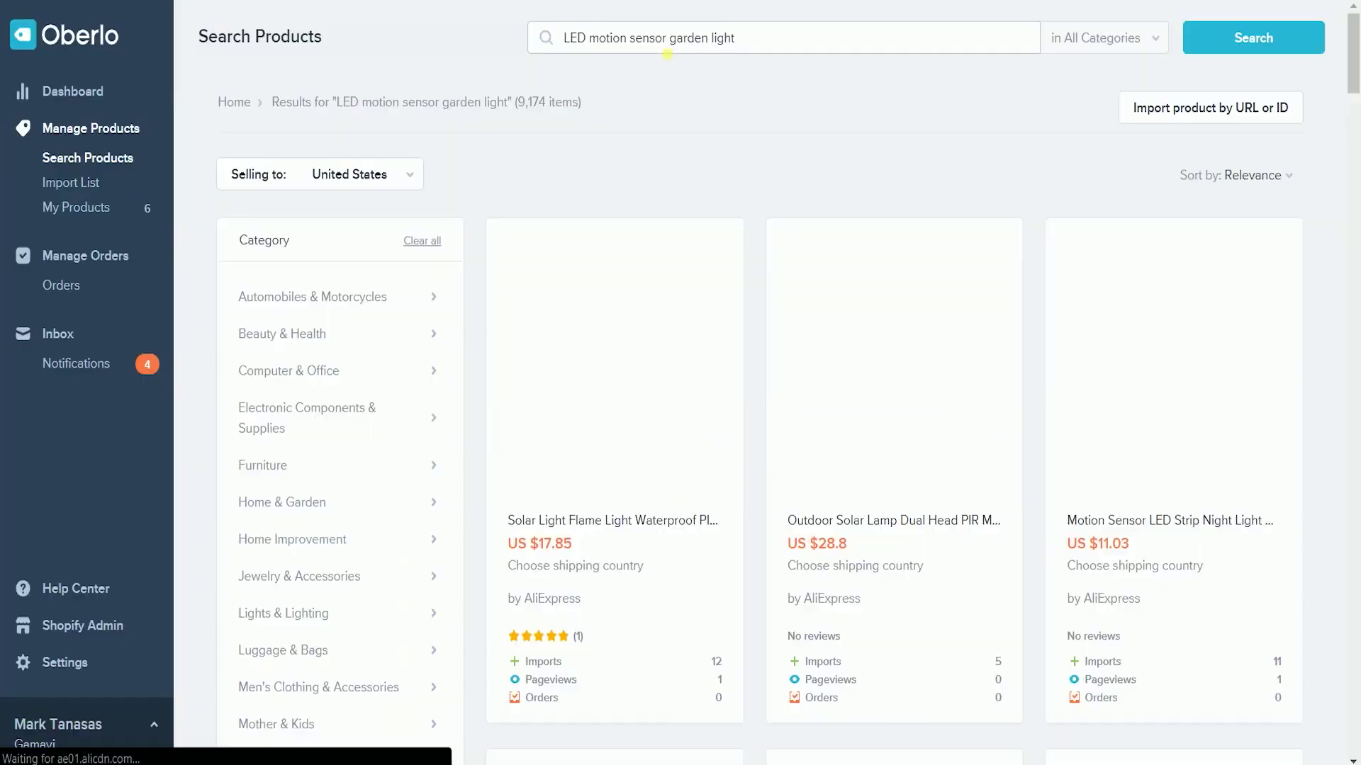
pyautogui.click(1217, 182)
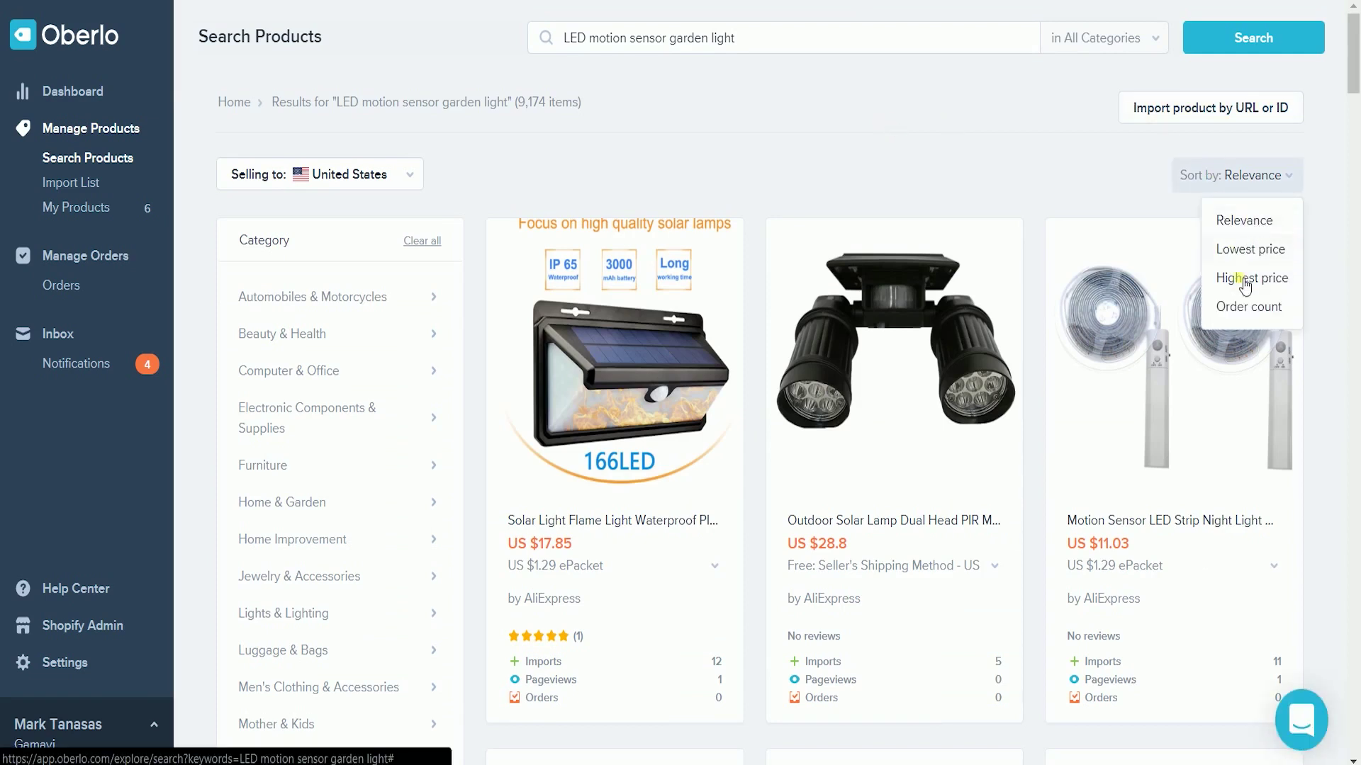
pyautogui.click(1242, 309)
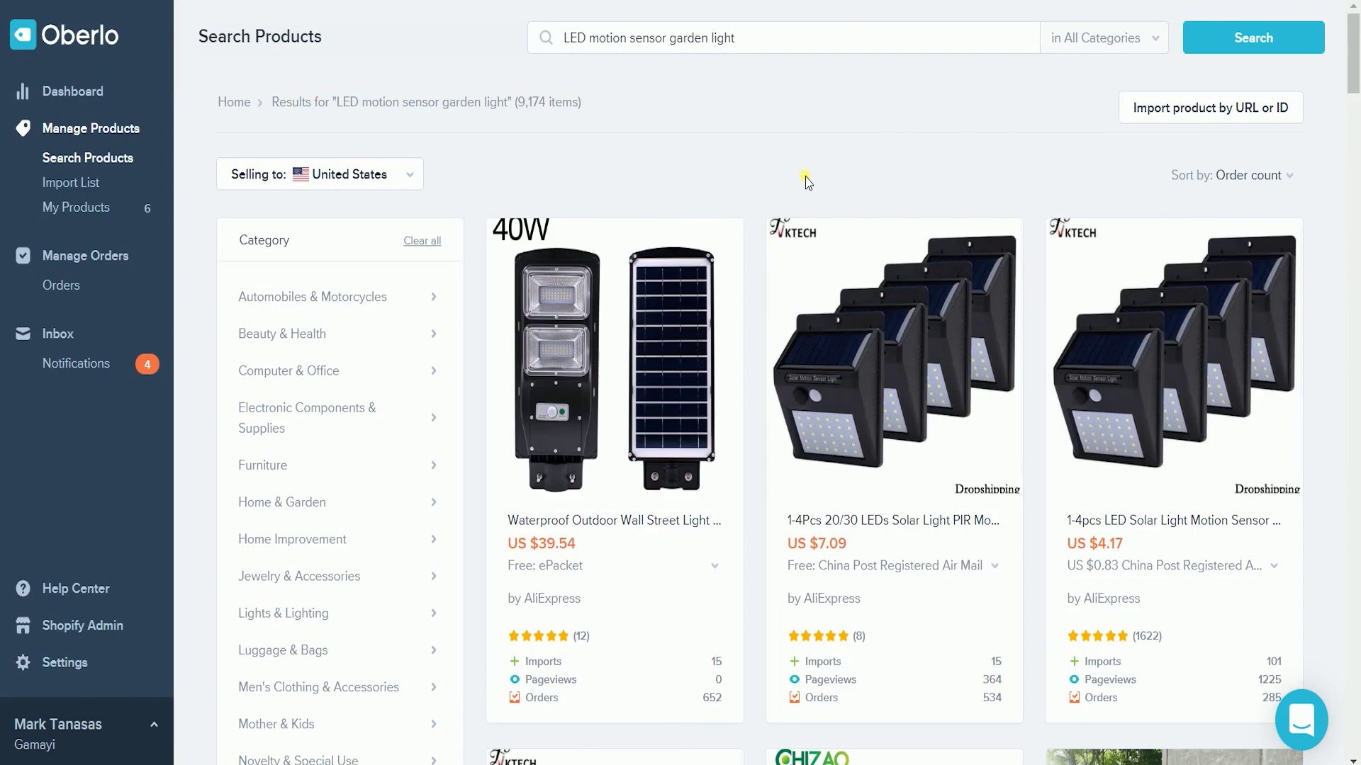
pyautogui.moveTo(894, 362)
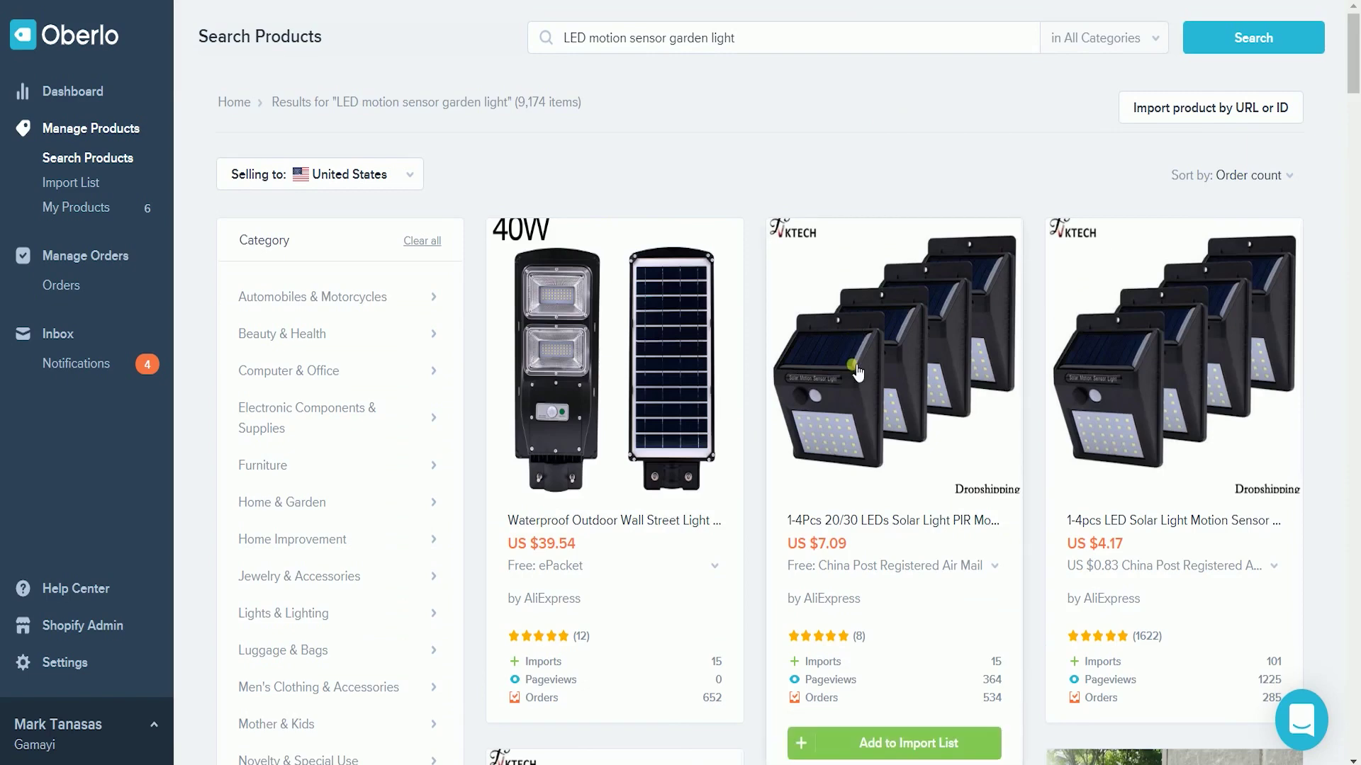
pyautogui.scroll(-3, 1170, 637)
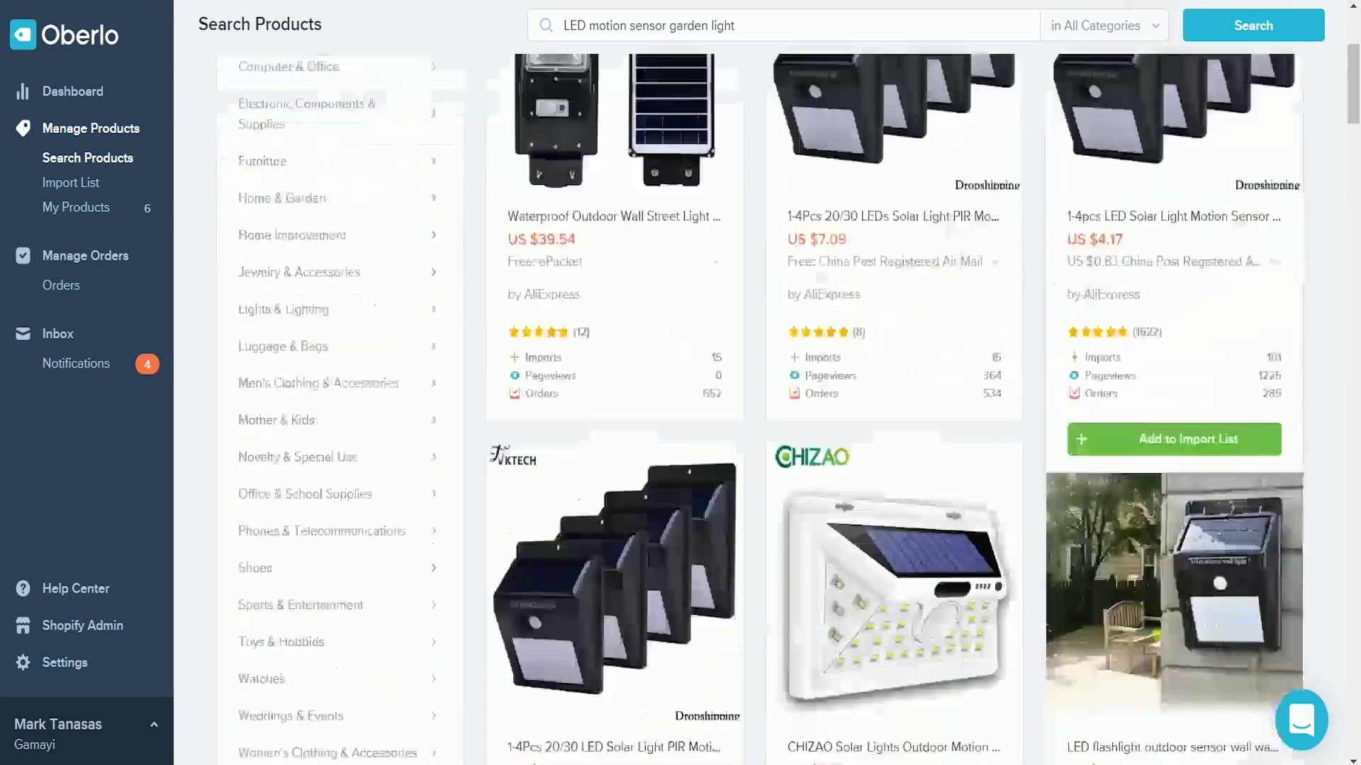
pyautogui.scroll(-2, 1170, 479)
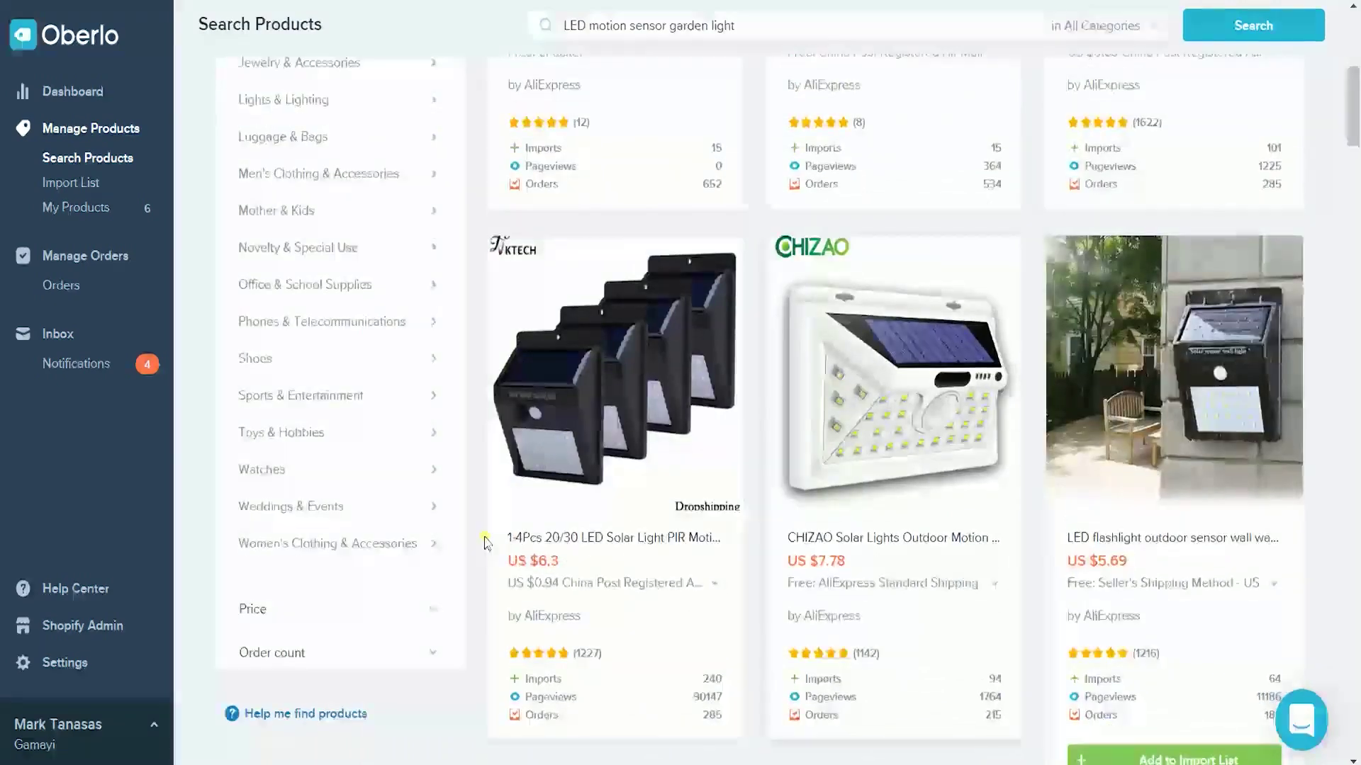
pyautogui.scroll(1, 670, 574)
pyautogui.scroll(3, 1028, 627)
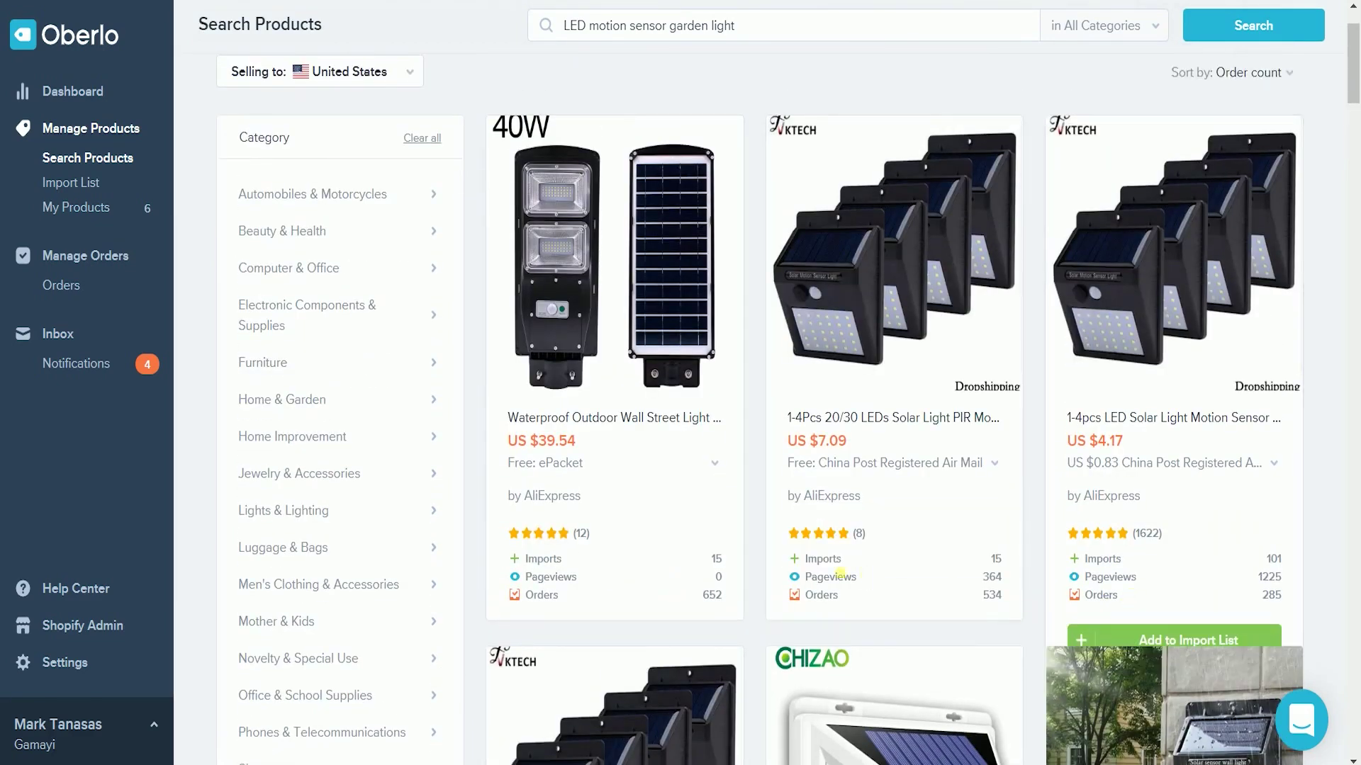
pyautogui.scroll(-4, 841, 574)
pyautogui.scroll(2, 845, 582)
pyautogui.scroll(3, 957, 585)
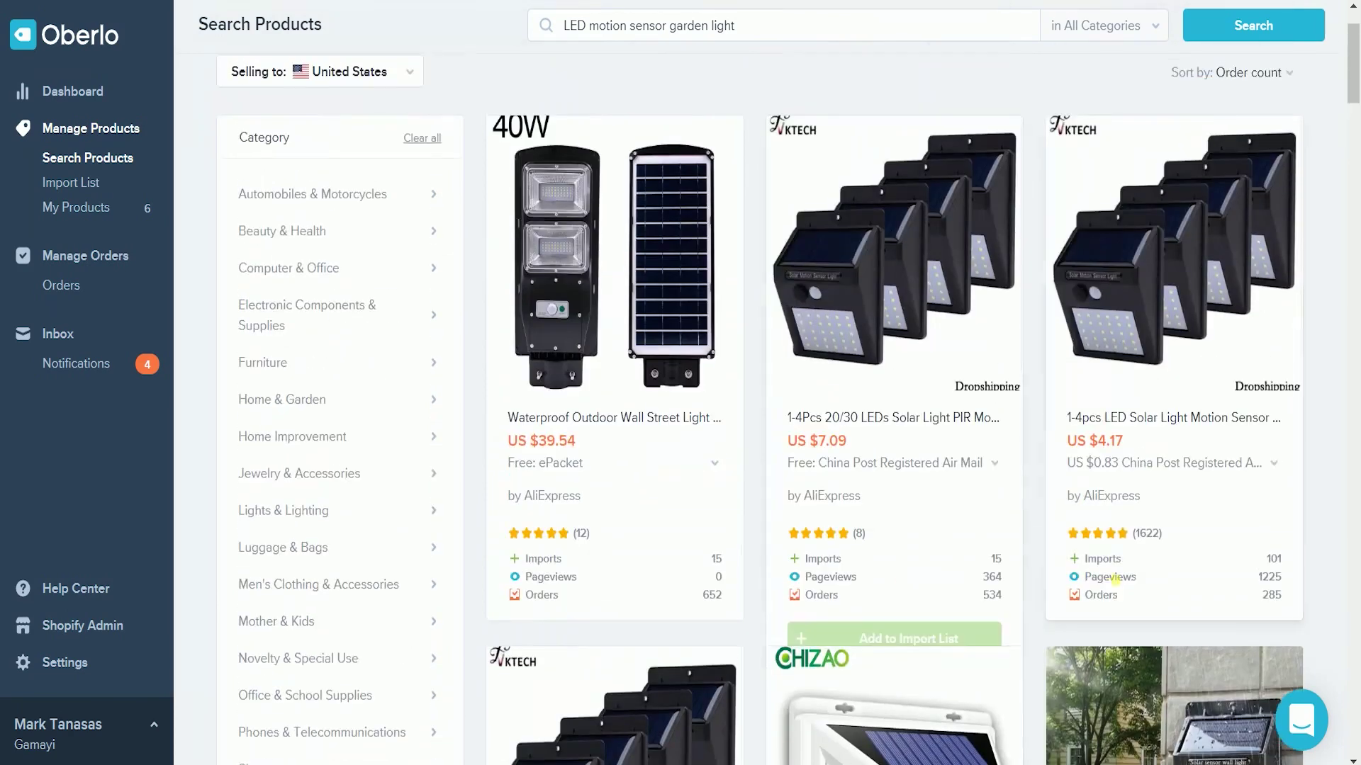
pyautogui.scroll(-1, 1124, 593)
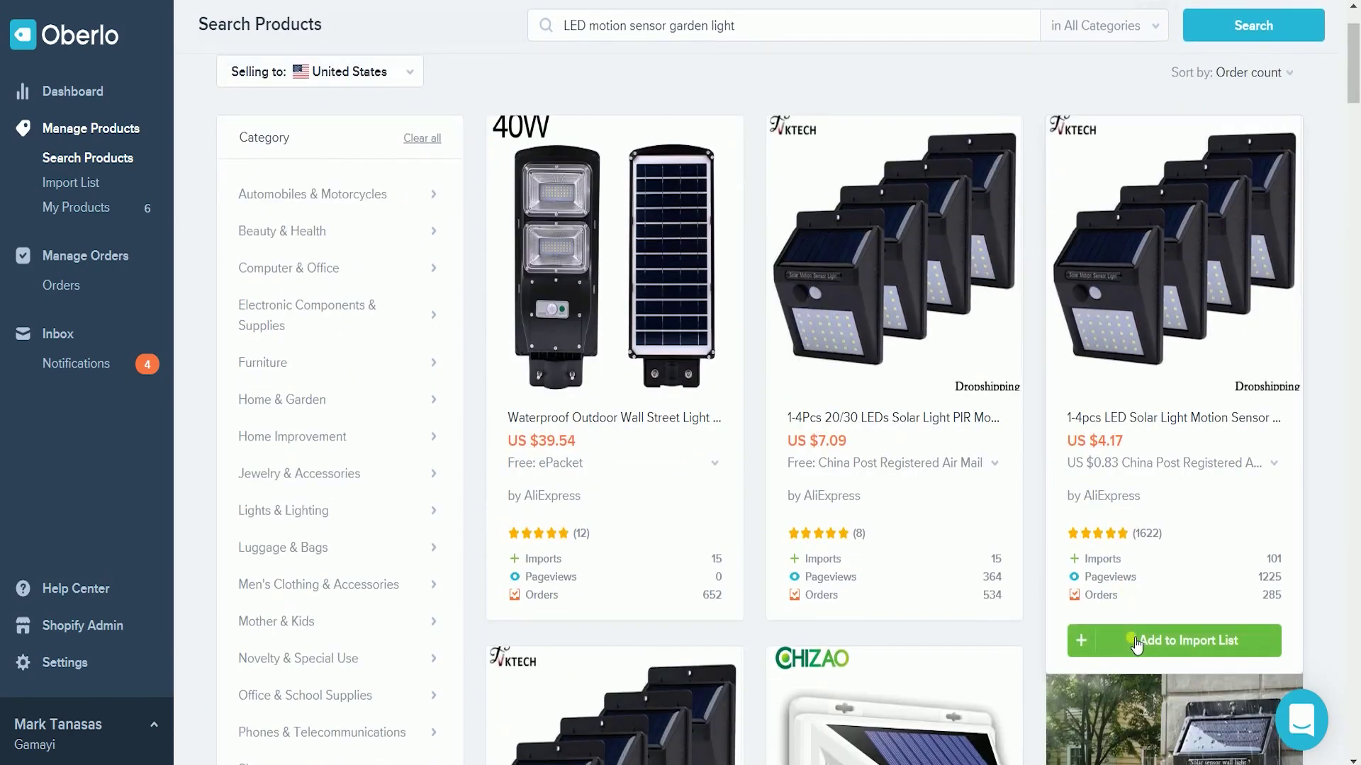
# - Add the US$4.17 4-pack LED solar motion sensor light to the import list
pyautogui.click(1136, 641)
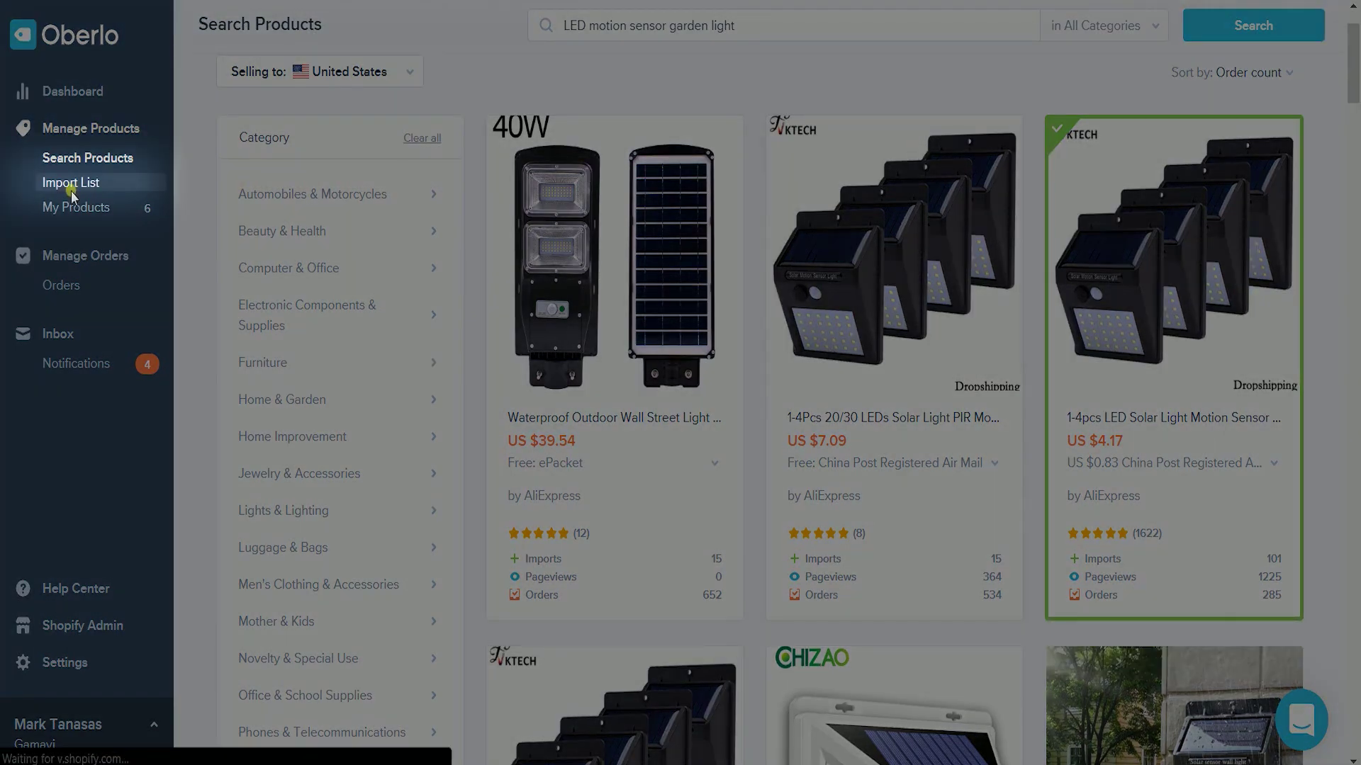
# - Retitle the imported light '4pcs LED Motion Sensor Solar Light' by trimming the 1-4pcs prefix
pyautogui.click(73, 191)
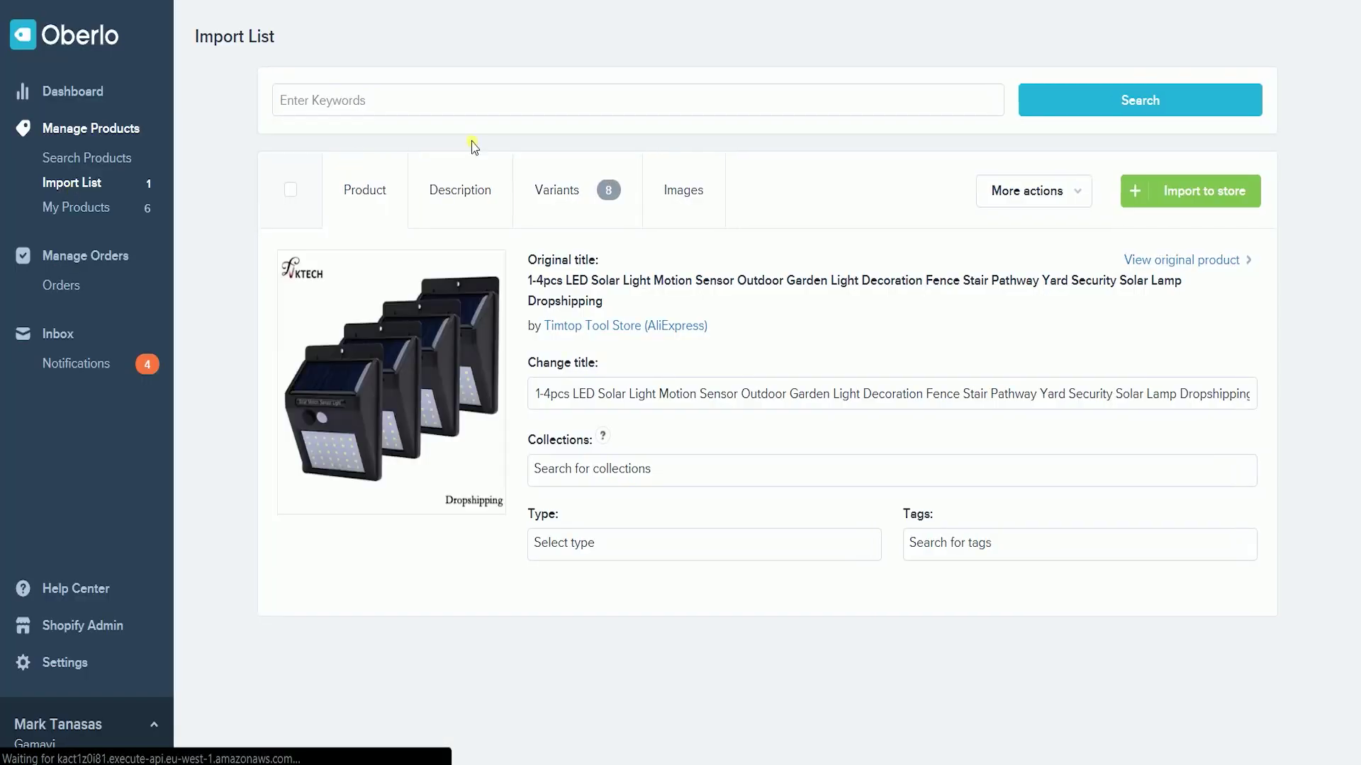
pyautogui.click(664, 640)
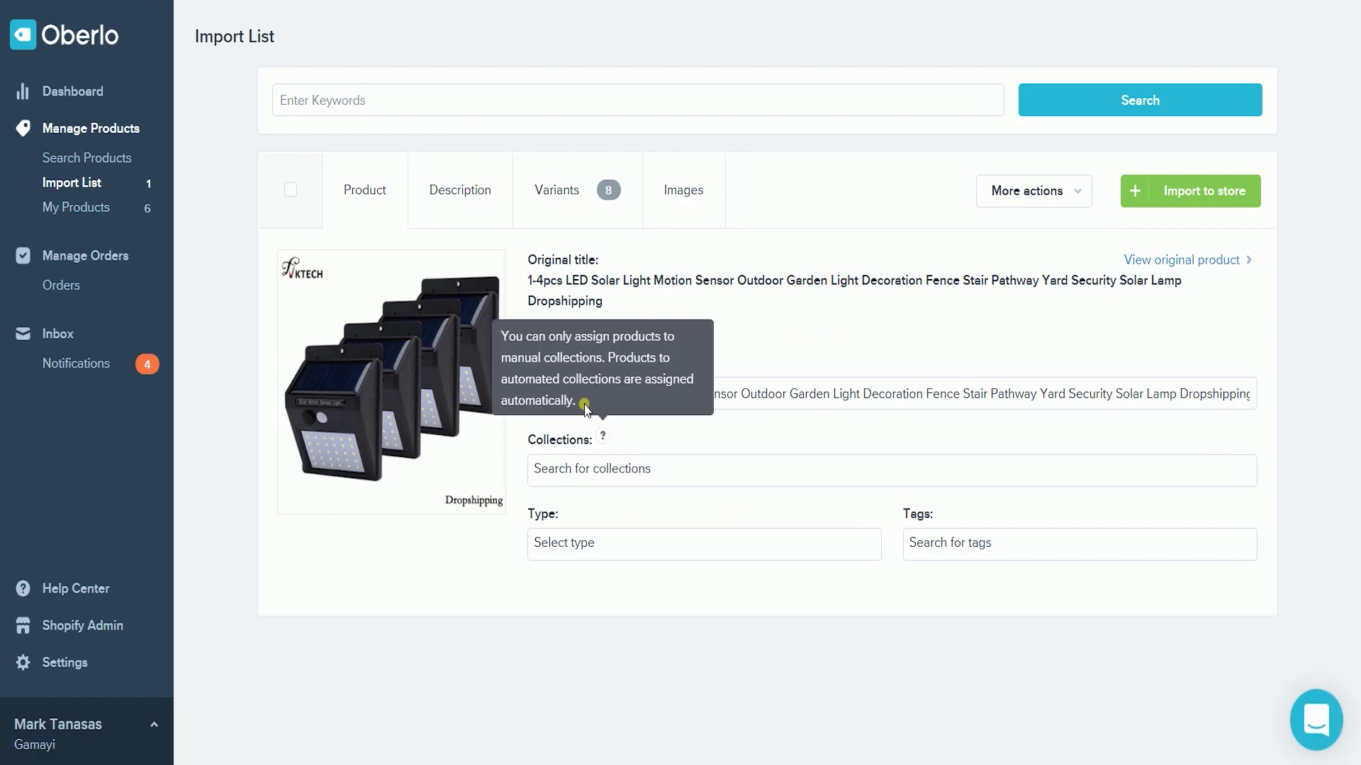
pyautogui.click(572, 402)
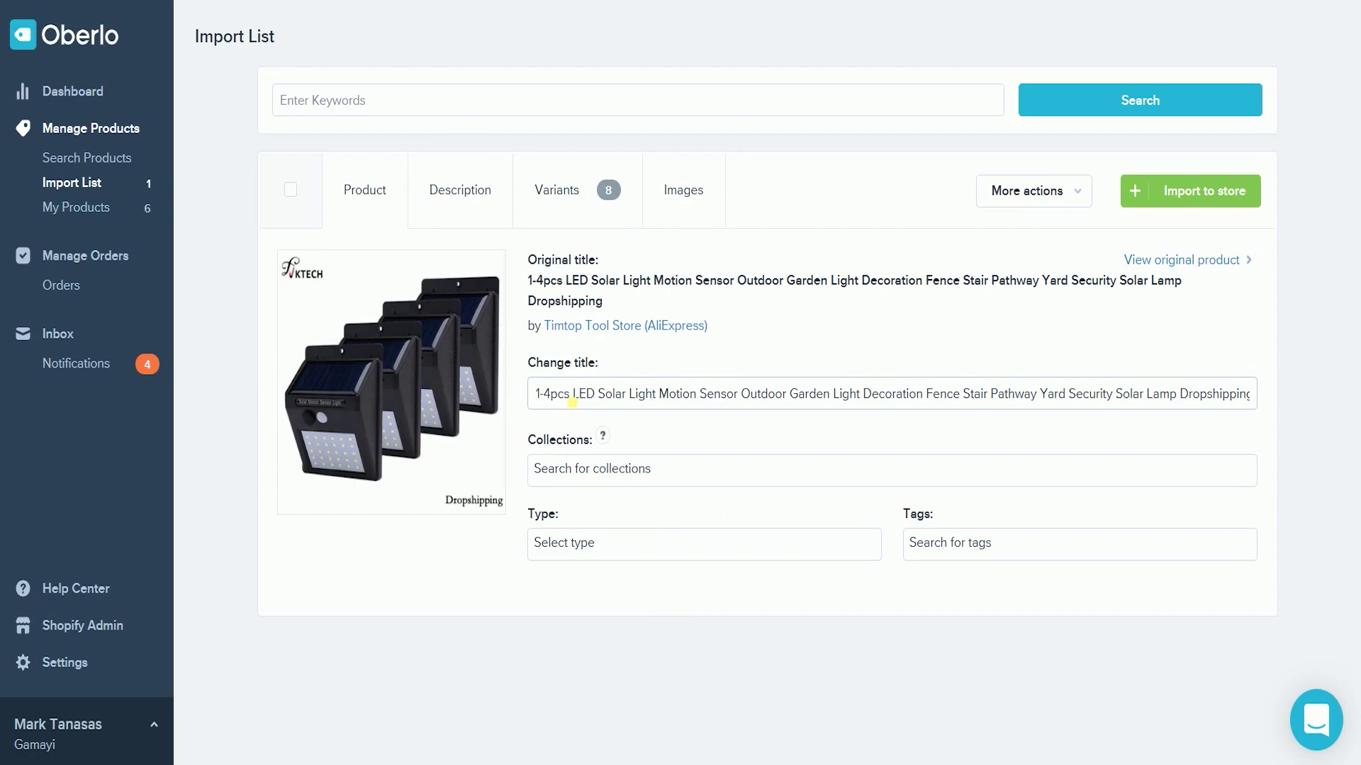
pyautogui.moveTo(574, 398); pyautogui.dragTo(471, 409)
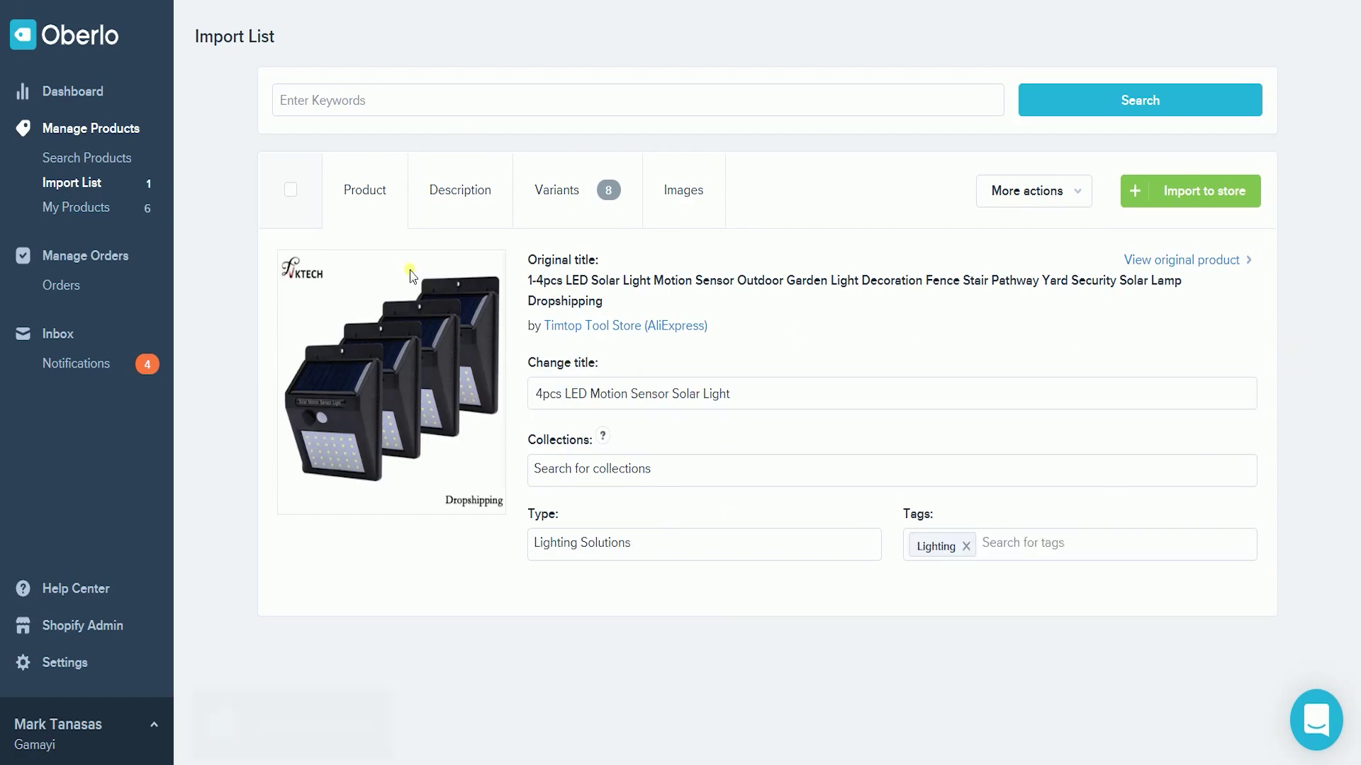
# - Review the product's description specs in the import editor
pyautogui.click(484, 194)
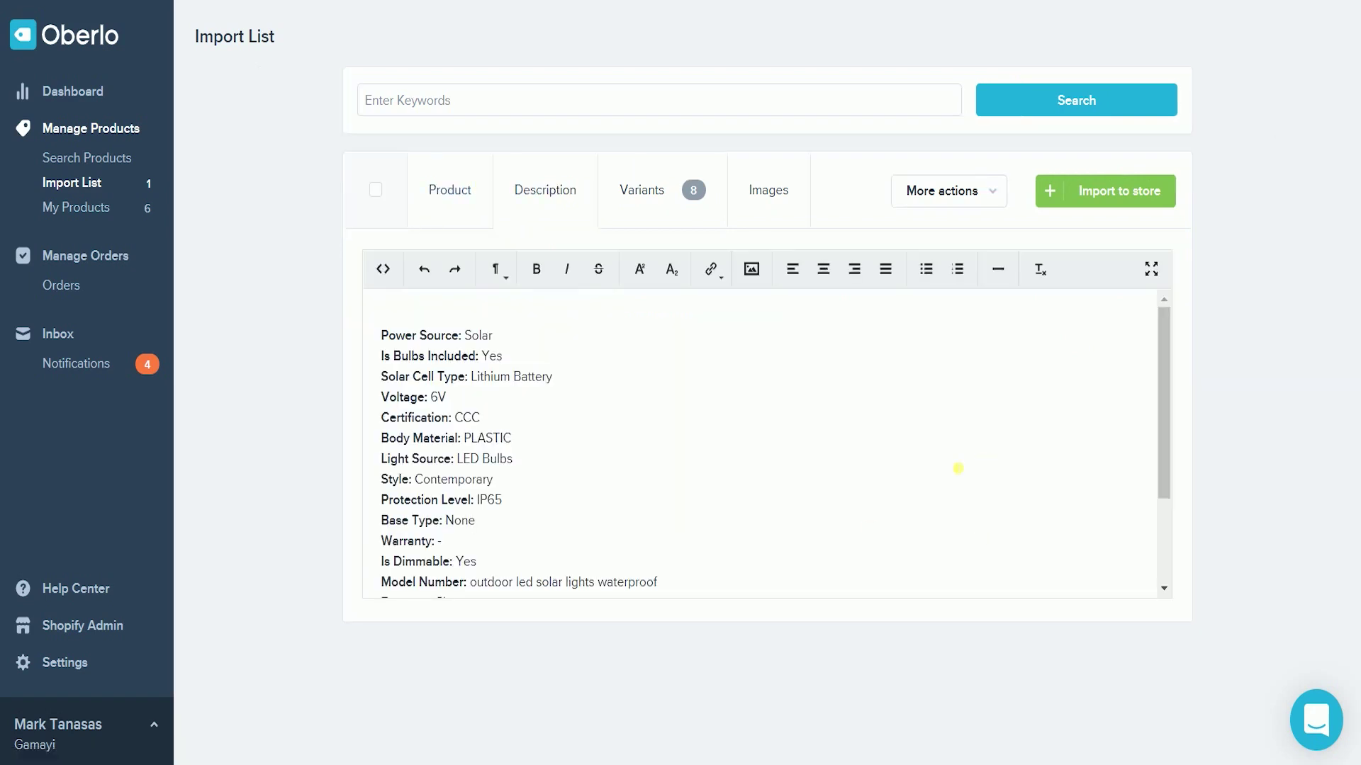
pyautogui.click(967, 458)
pyautogui.scroll(-3, 967, 458)
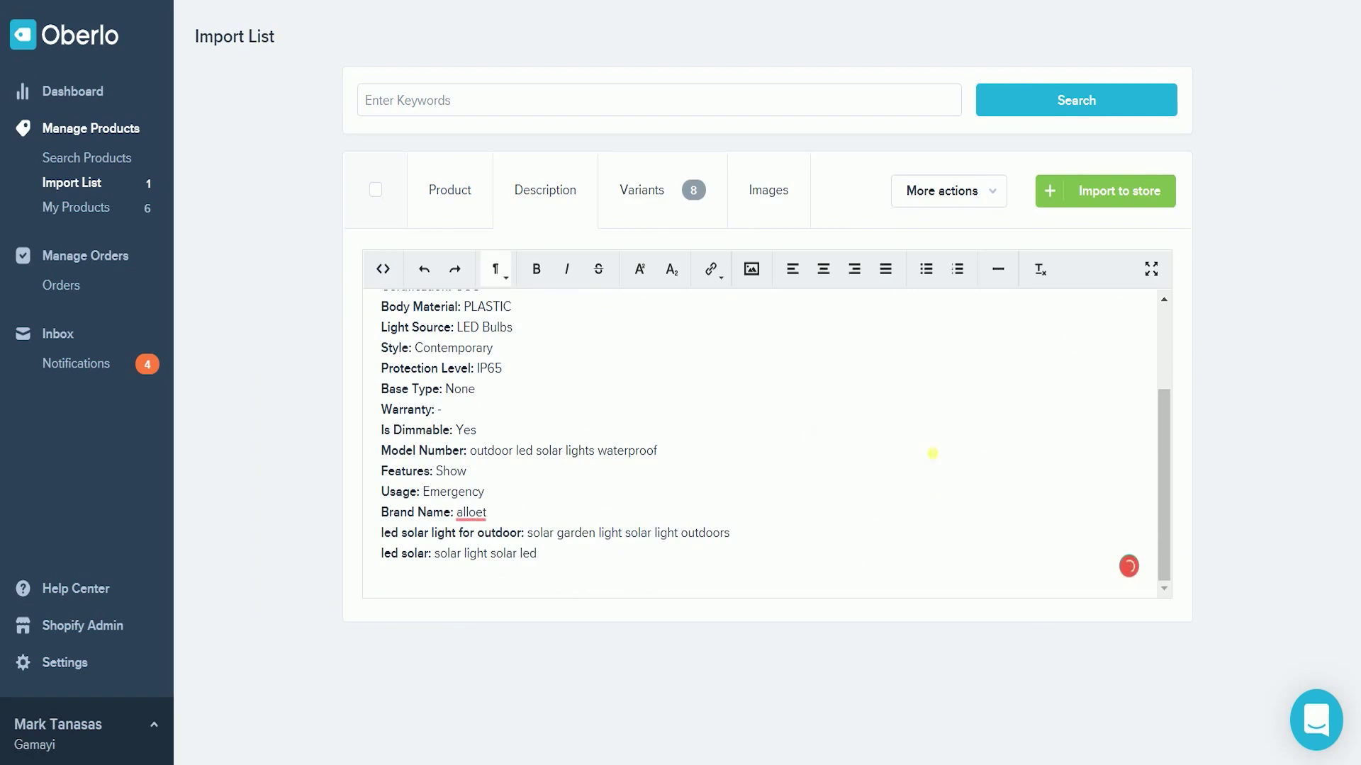
pyautogui.scroll(3, 861, 551)
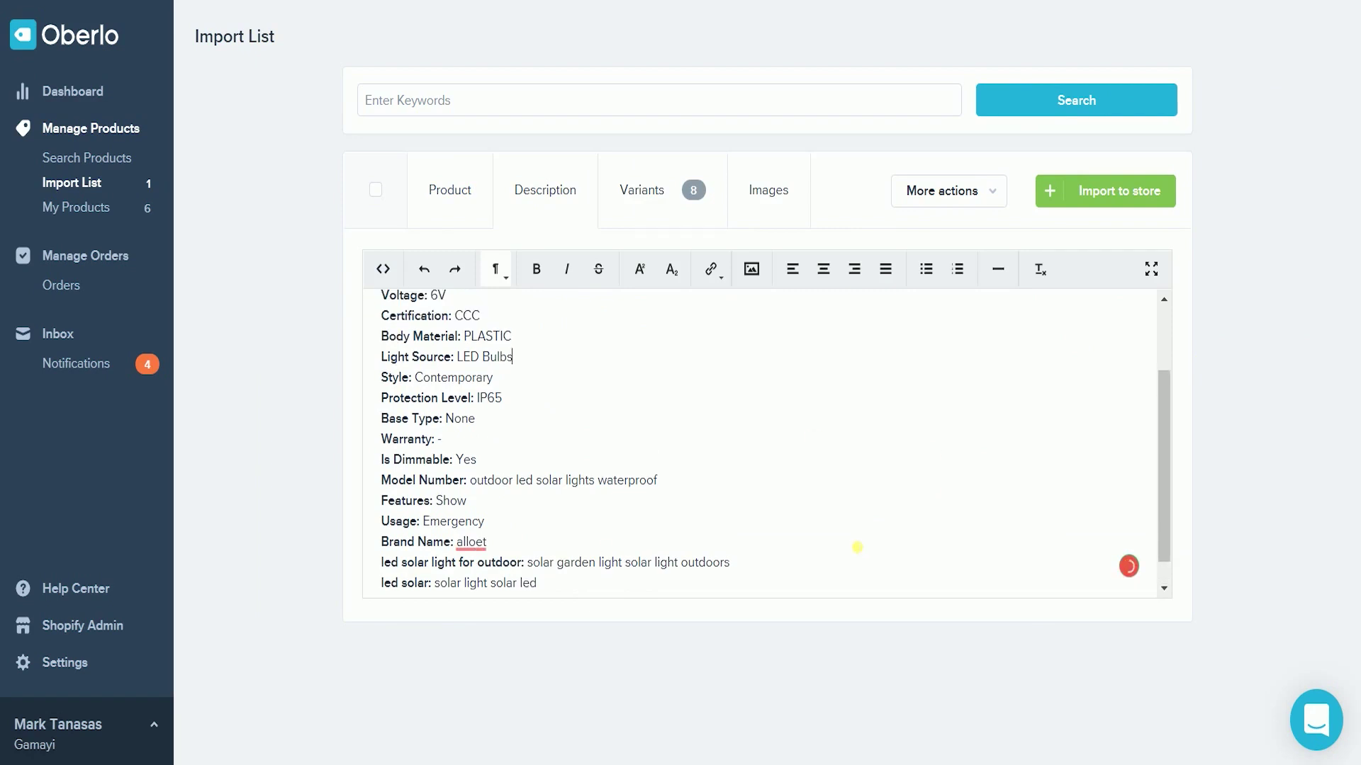
# - Exclude the two silver variants and import the light into the Gamayi Shopify store
pyautogui.click(654, 197)
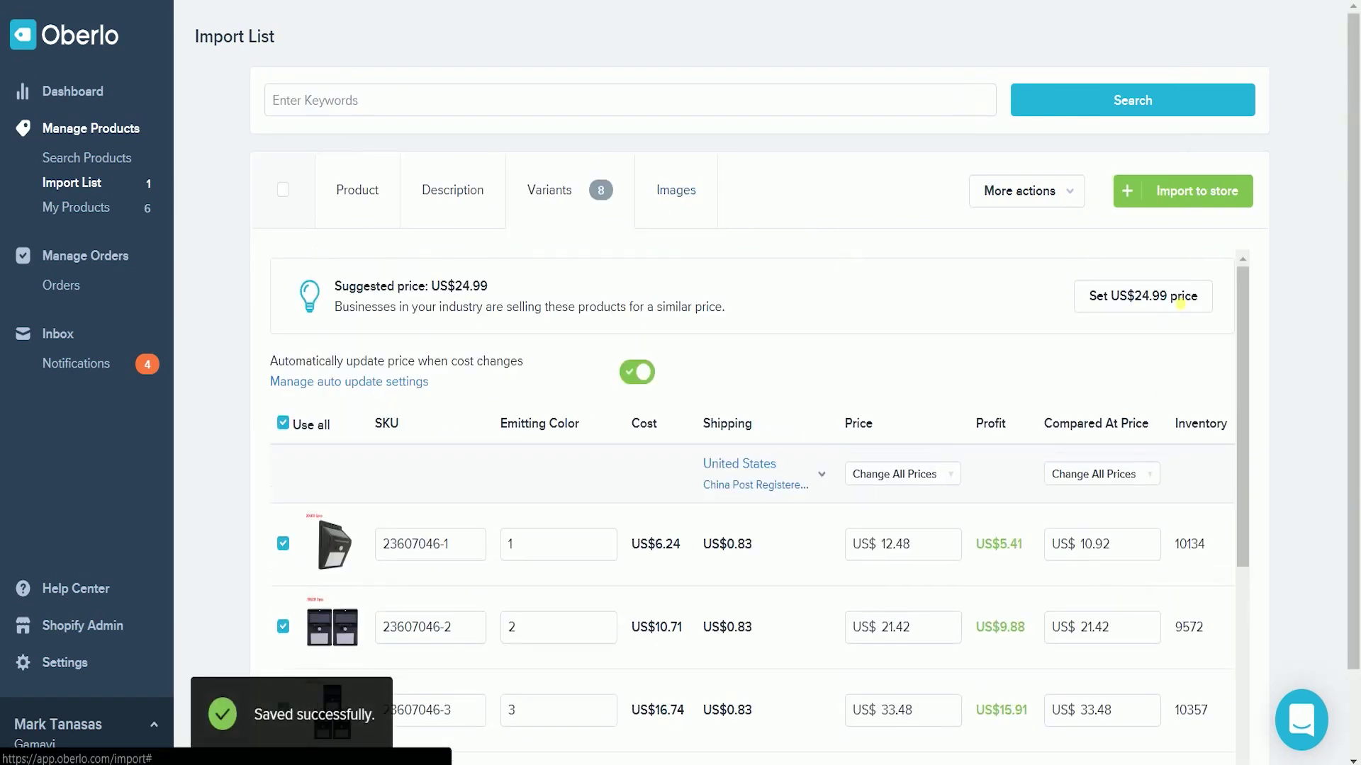
pyautogui.scroll(-2, 1358, 402)
pyautogui.scroll(-5, 292, 492)
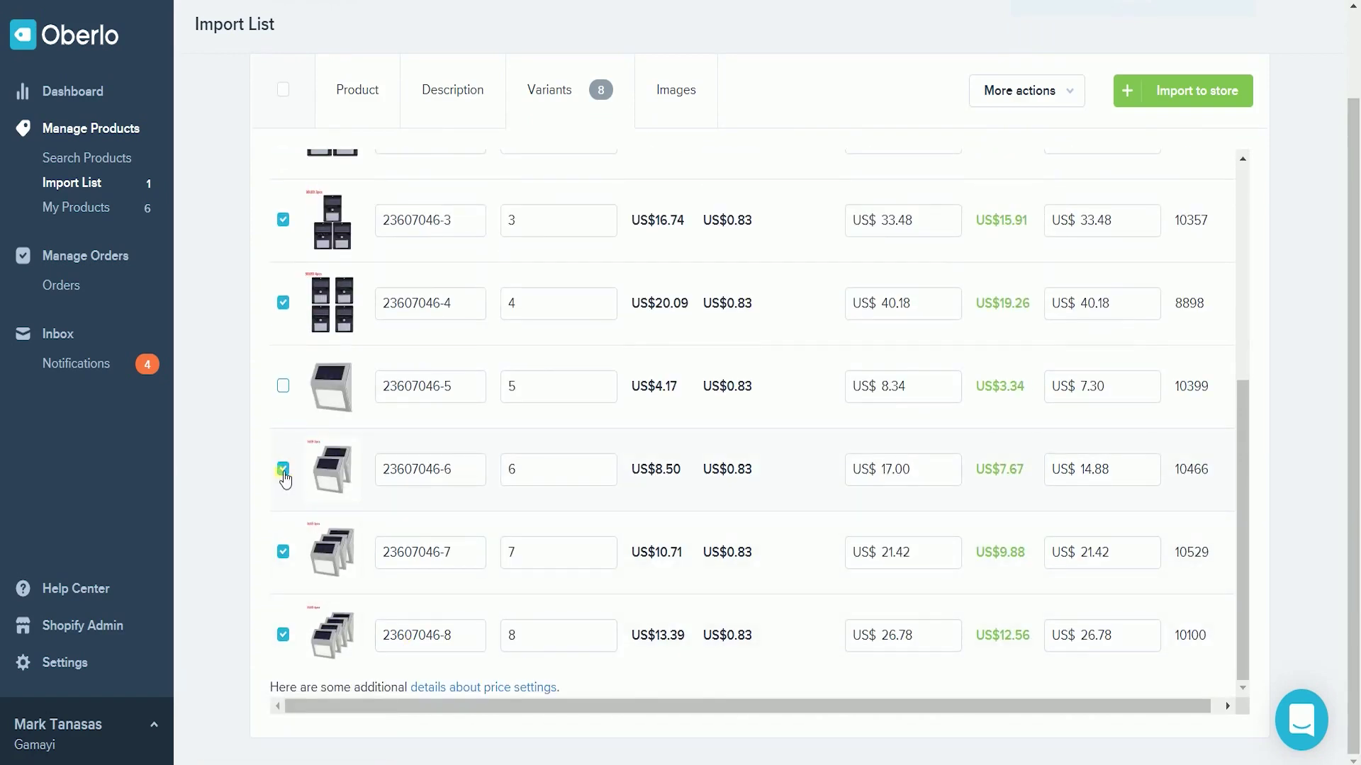
pyautogui.click(282, 469)
pyautogui.click(284, 552)
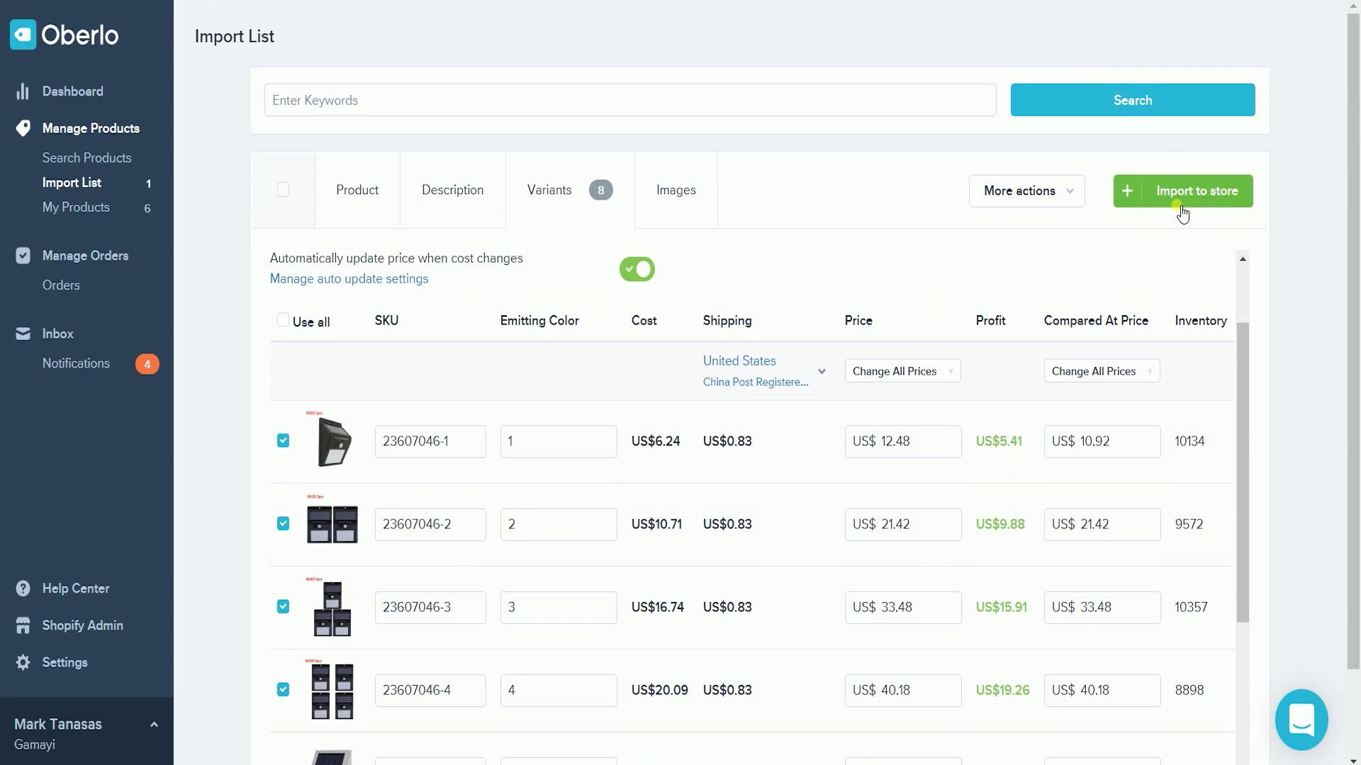
pyautogui.click(1183, 212)
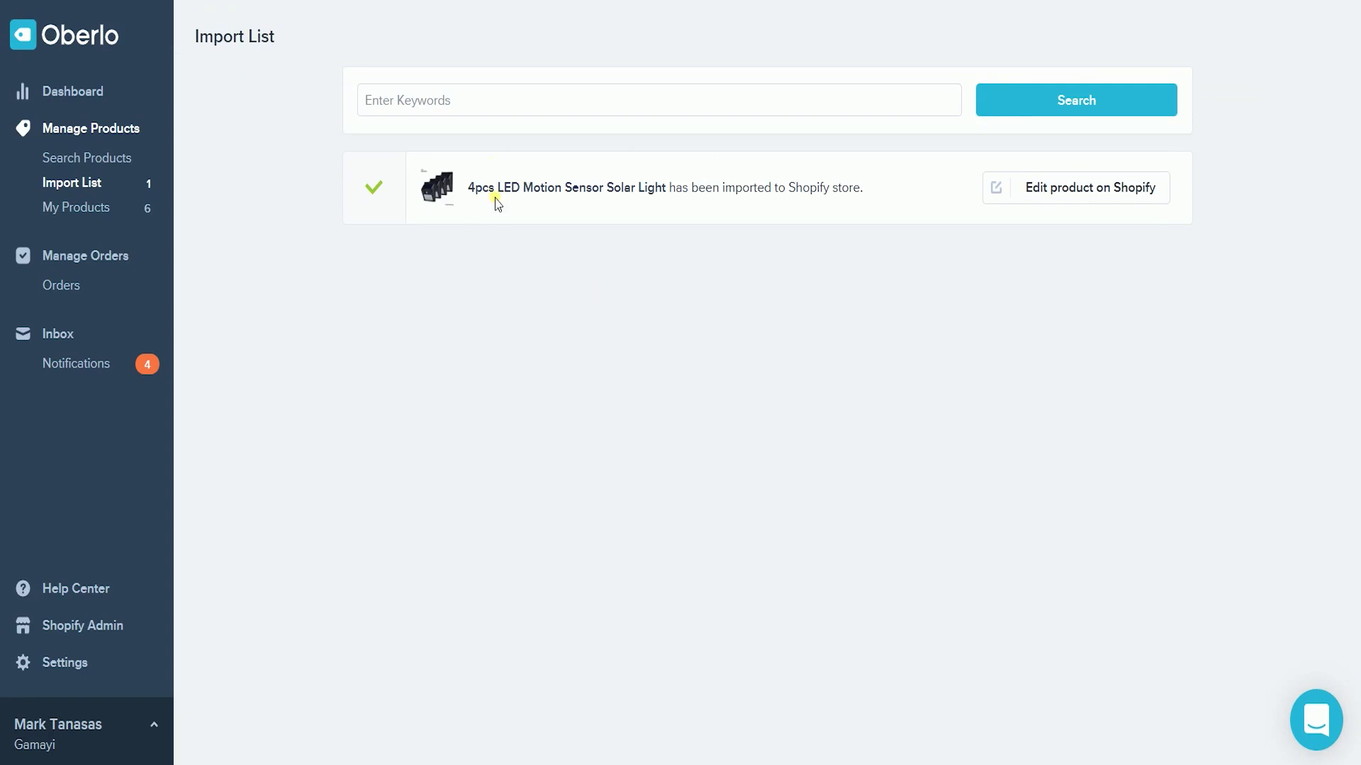
# - In the Shopify product editor, delete the watermarked product image
pyautogui.click(1061, 182)
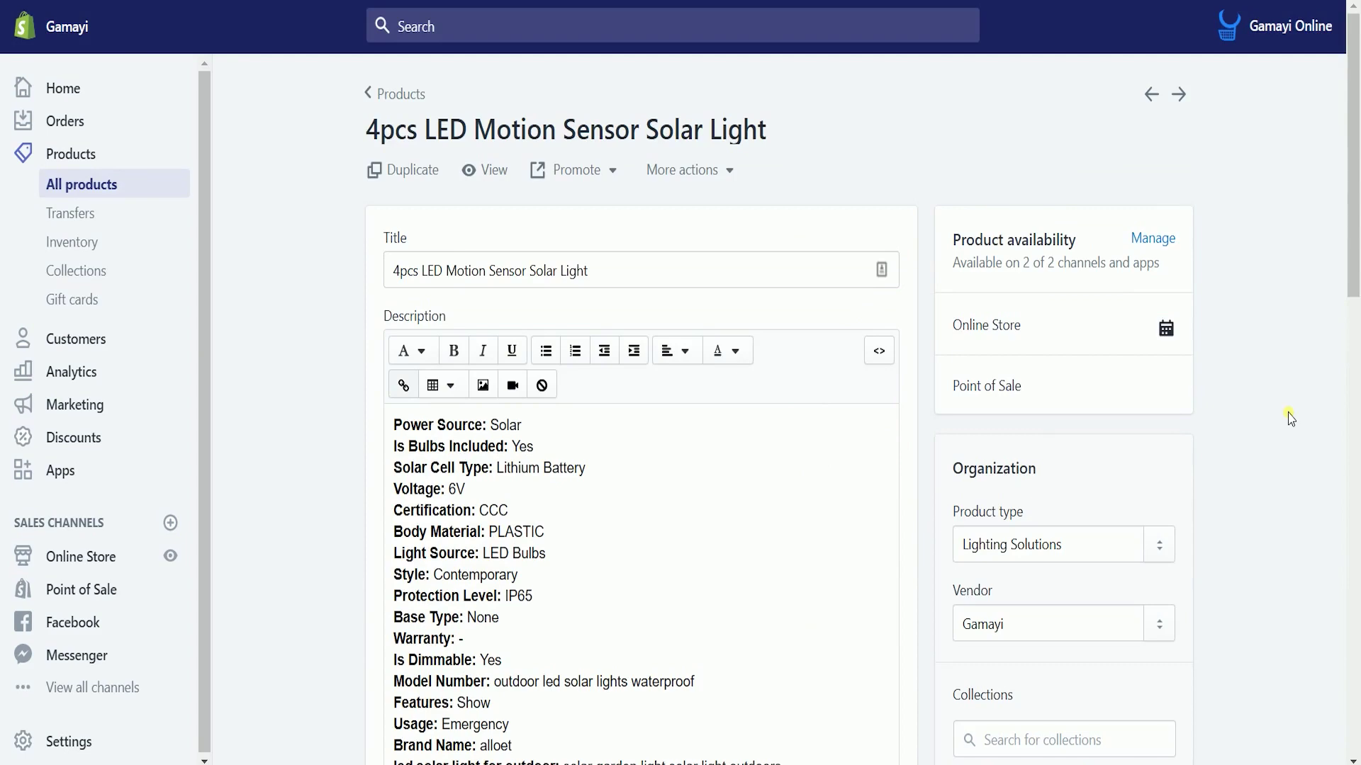
pyautogui.scroll(-2, 1288, 420)
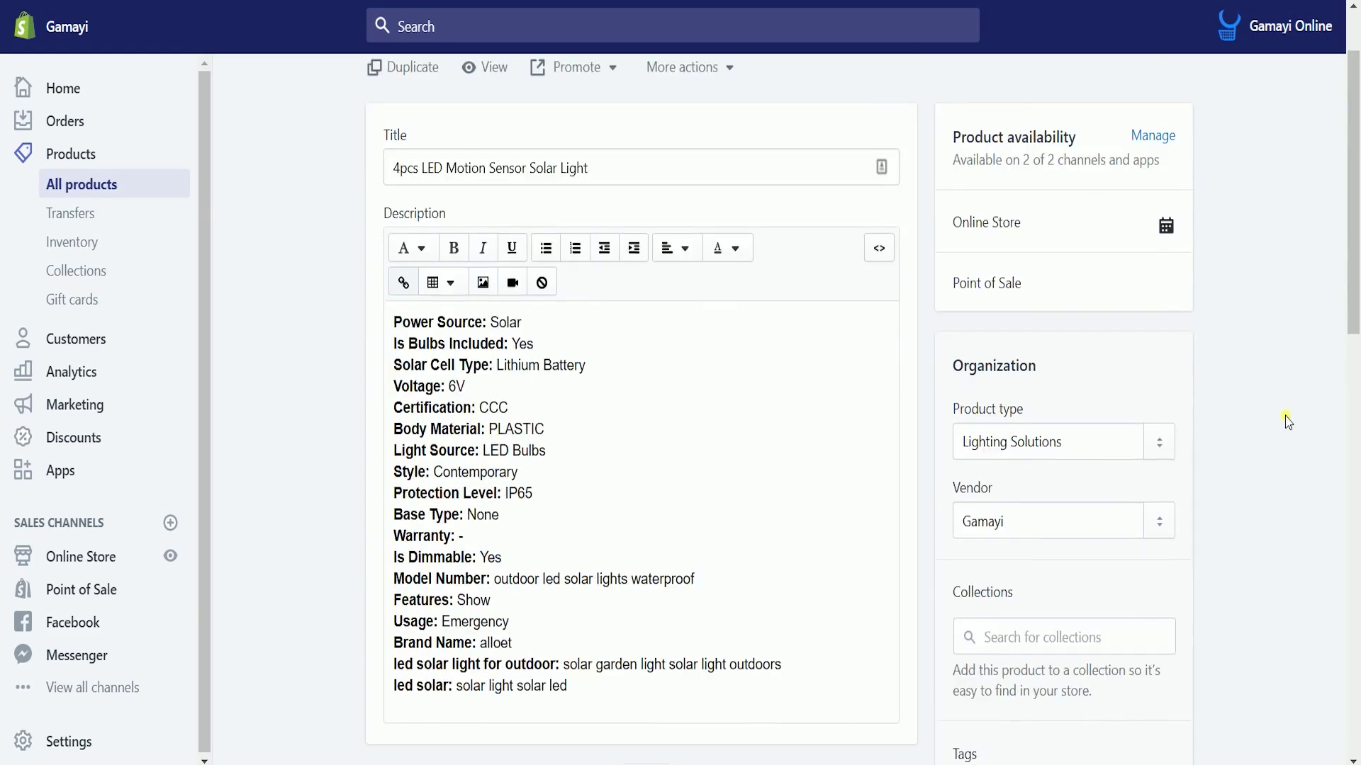
pyautogui.scroll(-3, 1288, 420)
pyautogui.scroll(-2, 643, 380)
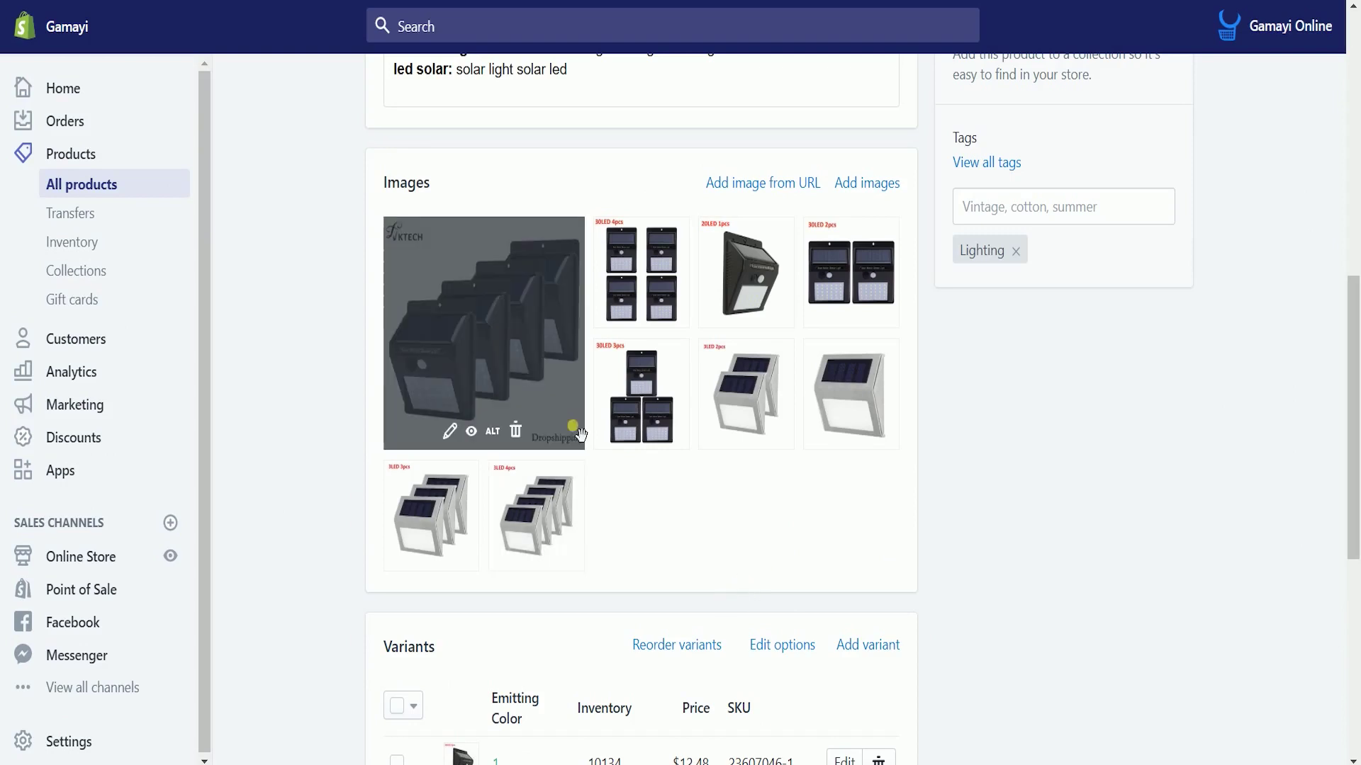
pyautogui.moveTo(484, 332)
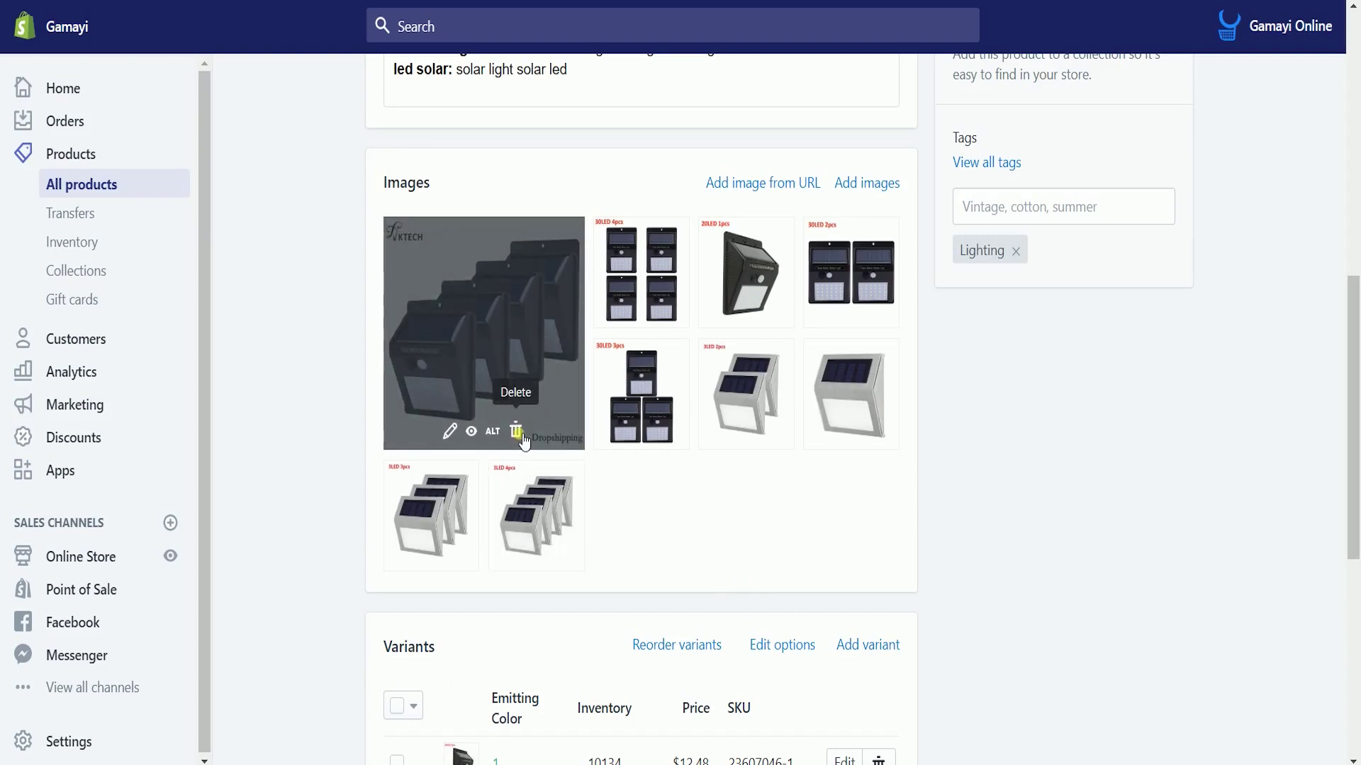
pyautogui.click(516, 431)
pyautogui.click(891, 243)
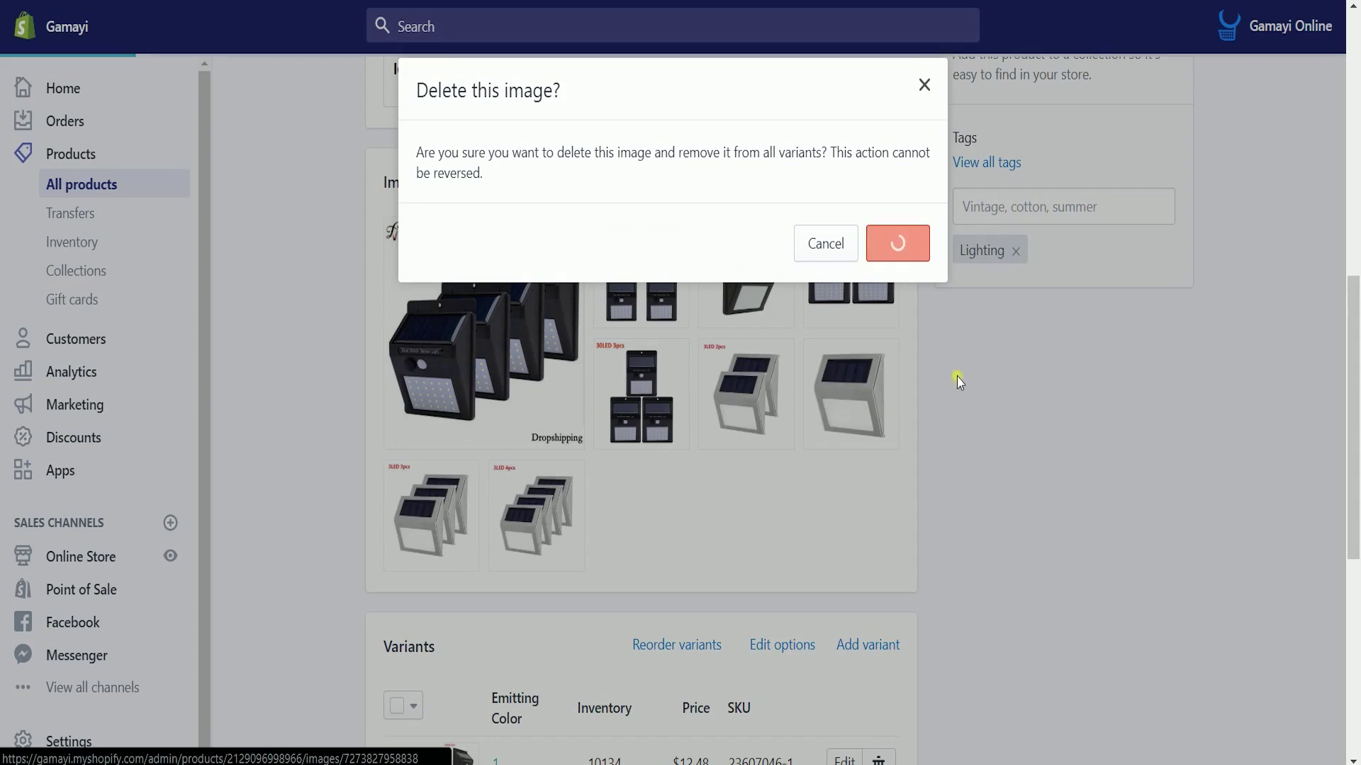
# - Rename the Emitting Color variant option to Quantity
pyautogui.click(782, 519)
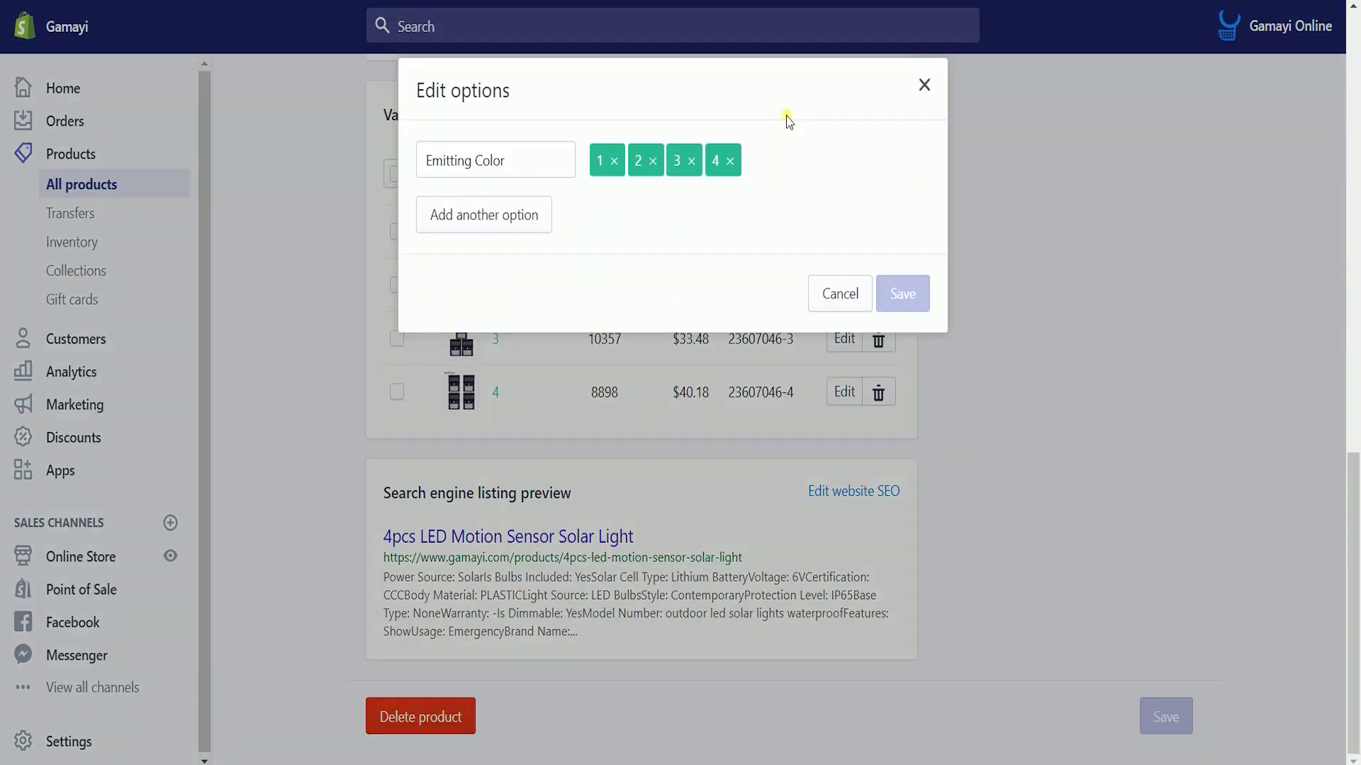
pyautogui.hotkey('ctrl', 'a')
pyautogui.write('Quantity')
pyautogui.press('Return')
# - Set the four variant values to 1 pc, 2 pcs, 3 pcs and 4 pcs
pyautogui.click(537, 233)
pyautogui.write('pc')
pyautogui.click(519, 289)
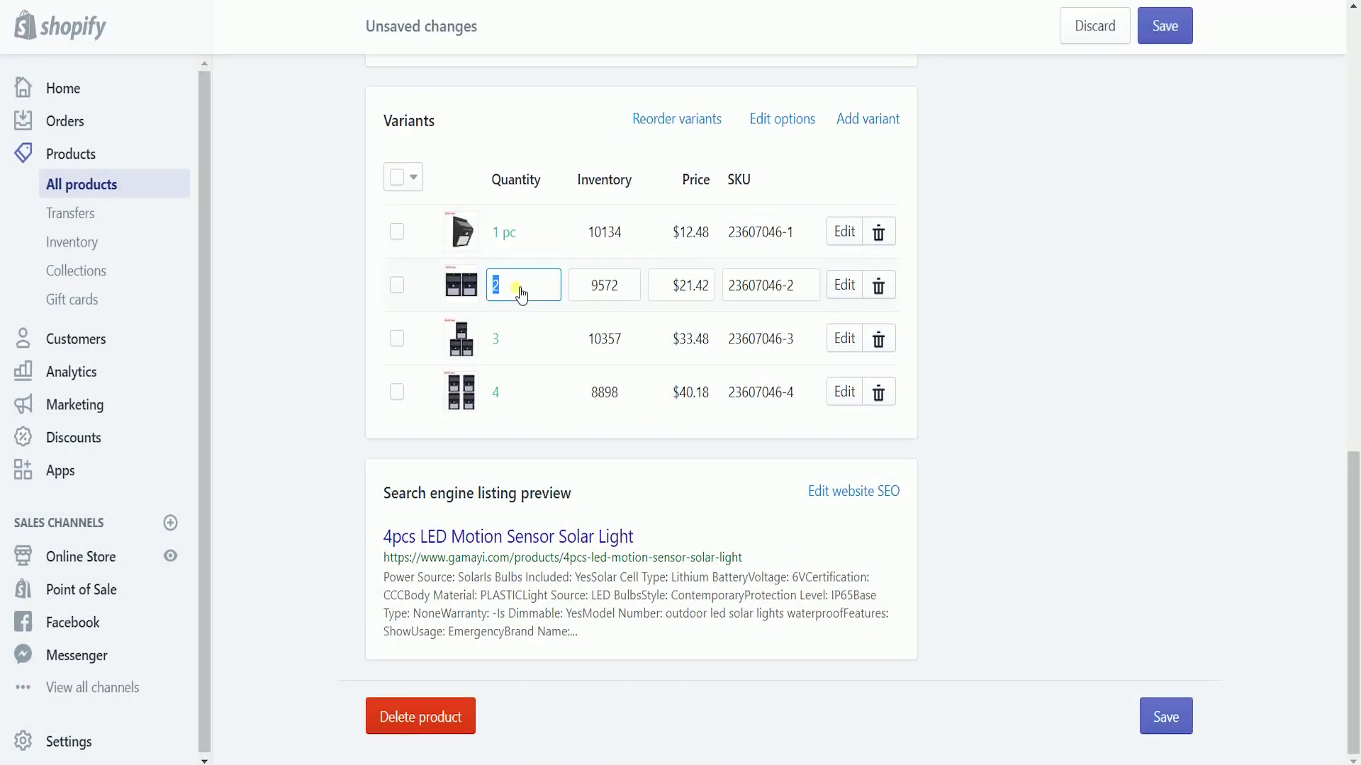
pyautogui.write(' pcs')
pyautogui.click(521, 339)
pyautogui.write('pcs')
pyautogui.click(522, 392)
pyautogui.write('pcs')
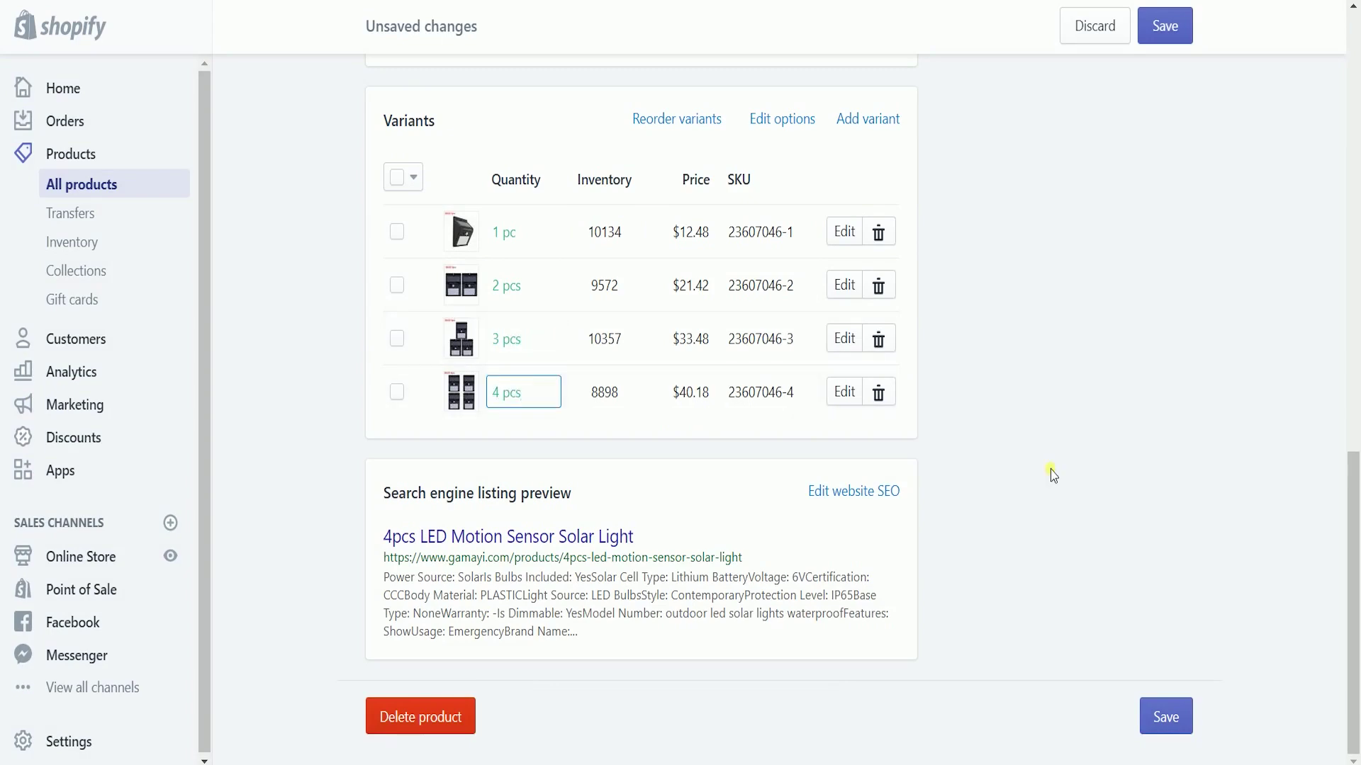
pyautogui.click(1051, 474)
pyautogui.scroll(10, 998, 397)
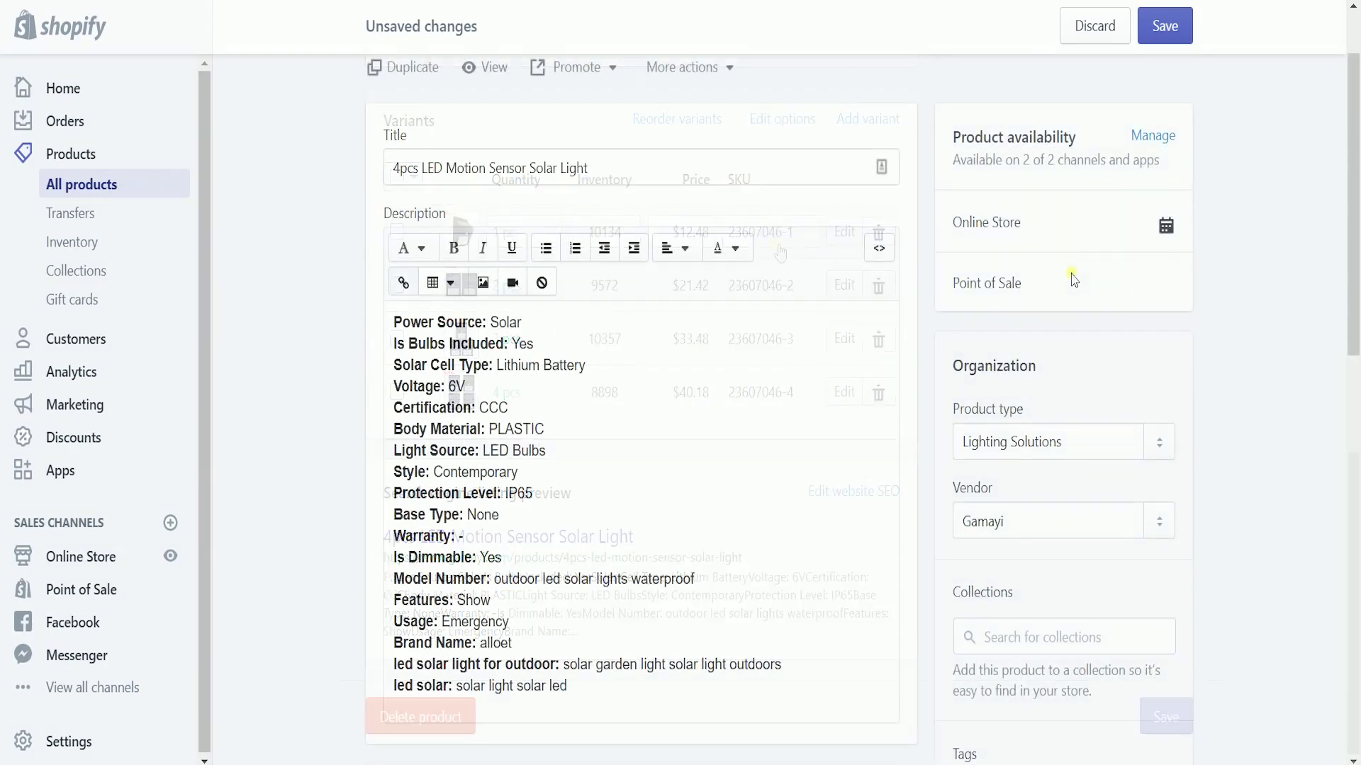
# - Make the product available on Facebook and Buy Button so all four channels are enabled
pyautogui.click(1162, 139)
pyautogui.click(414, 350)
pyautogui.click(414, 478)
pyautogui.click(905, 665)
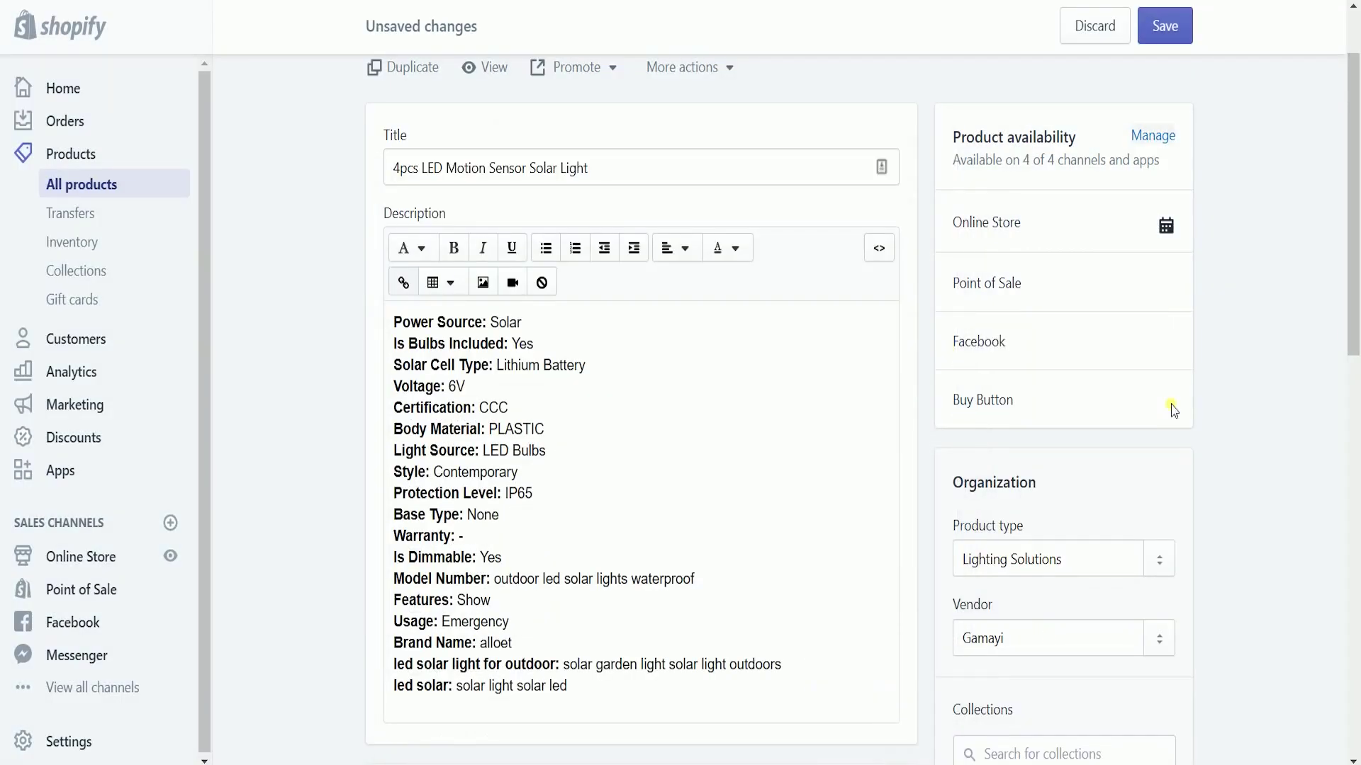
pyautogui.scroll(-2, 1234, 507)
pyautogui.scroll(-1, 1148, 446)
pyautogui.scroll(-1, 1149, 446)
pyautogui.scroll(-1, 1250, 479)
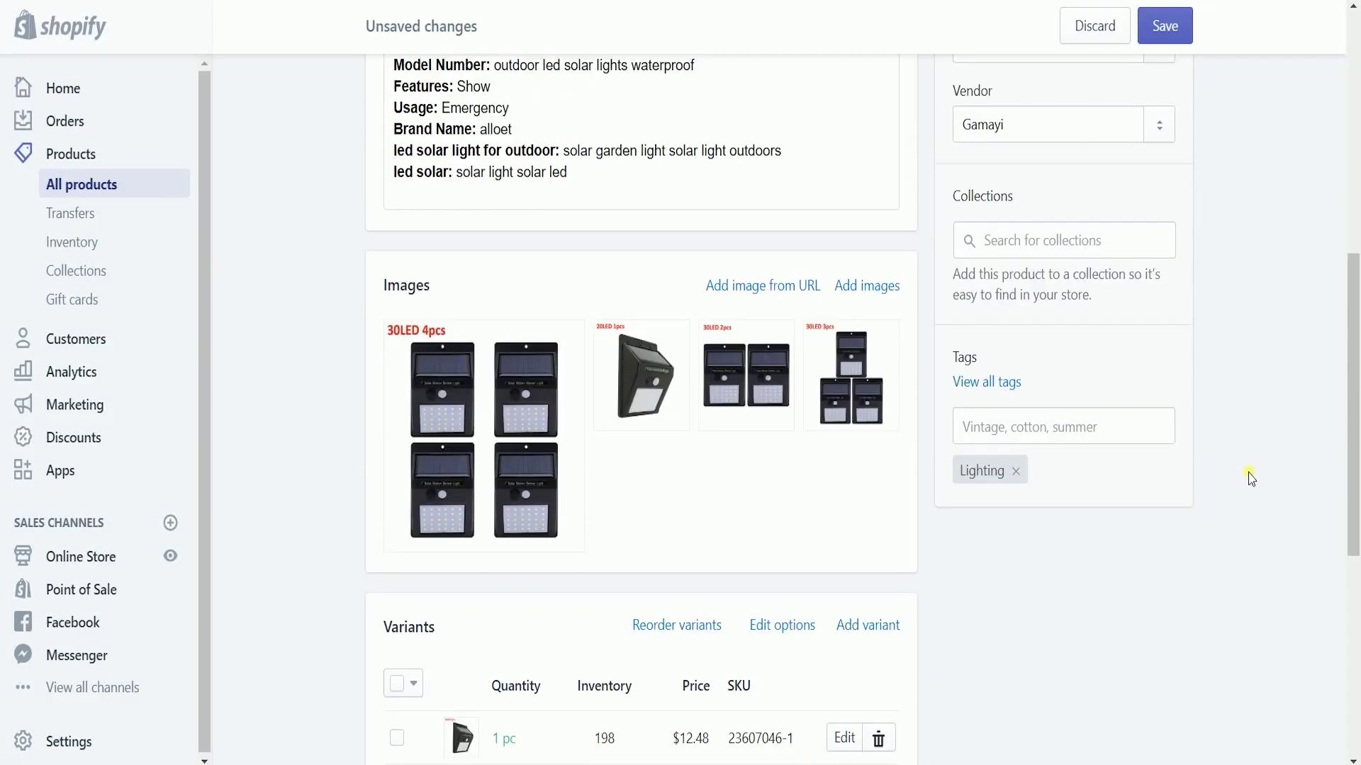
pyautogui.scroll(1, 1251, 479)
# - Add the product to the Home page collection, tag it Security and garden lighting, and save
pyautogui.press('Tab')
pyautogui.press('Return')
pyautogui.press('Tab')
pyautogui.write('garden')
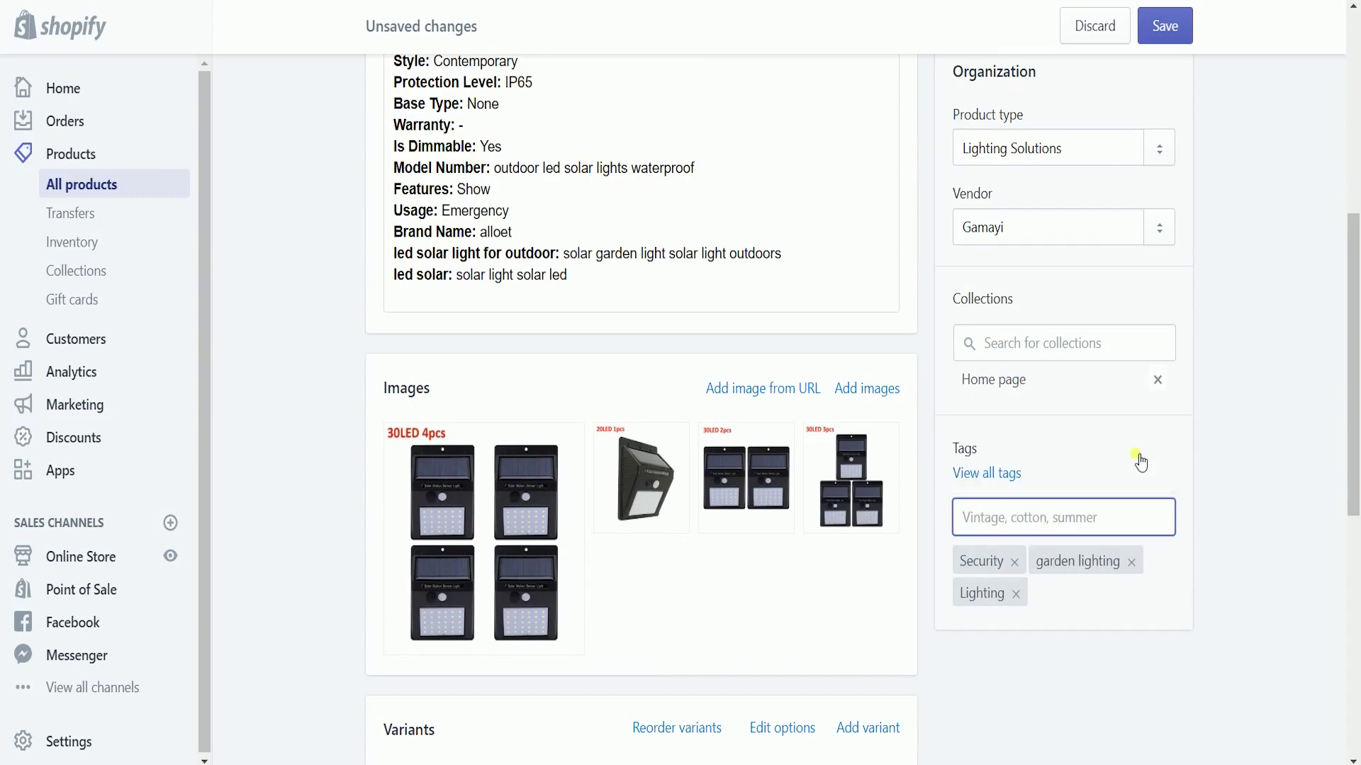
pyautogui.click(1297, 547)
pyautogui.scroll(5, 1291, 543)
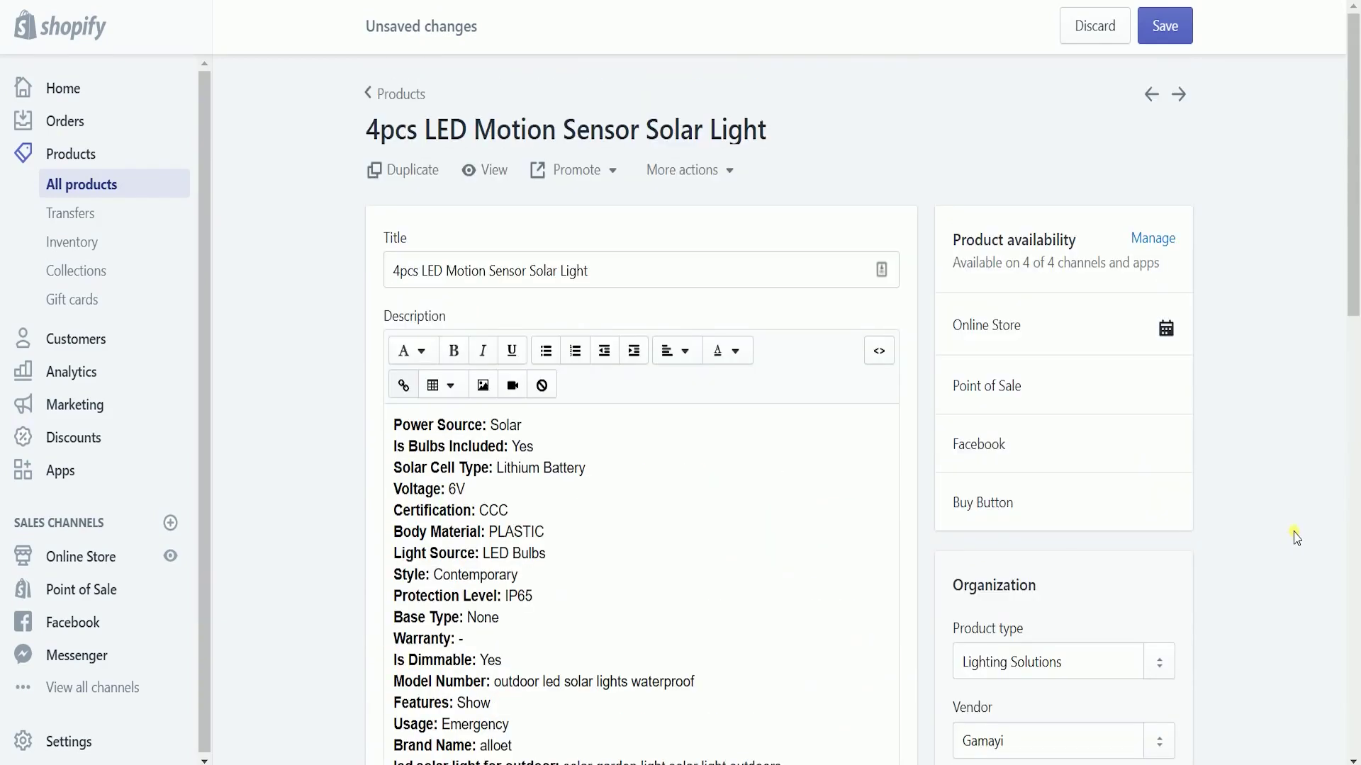
pyautogui.click(1158, 45)
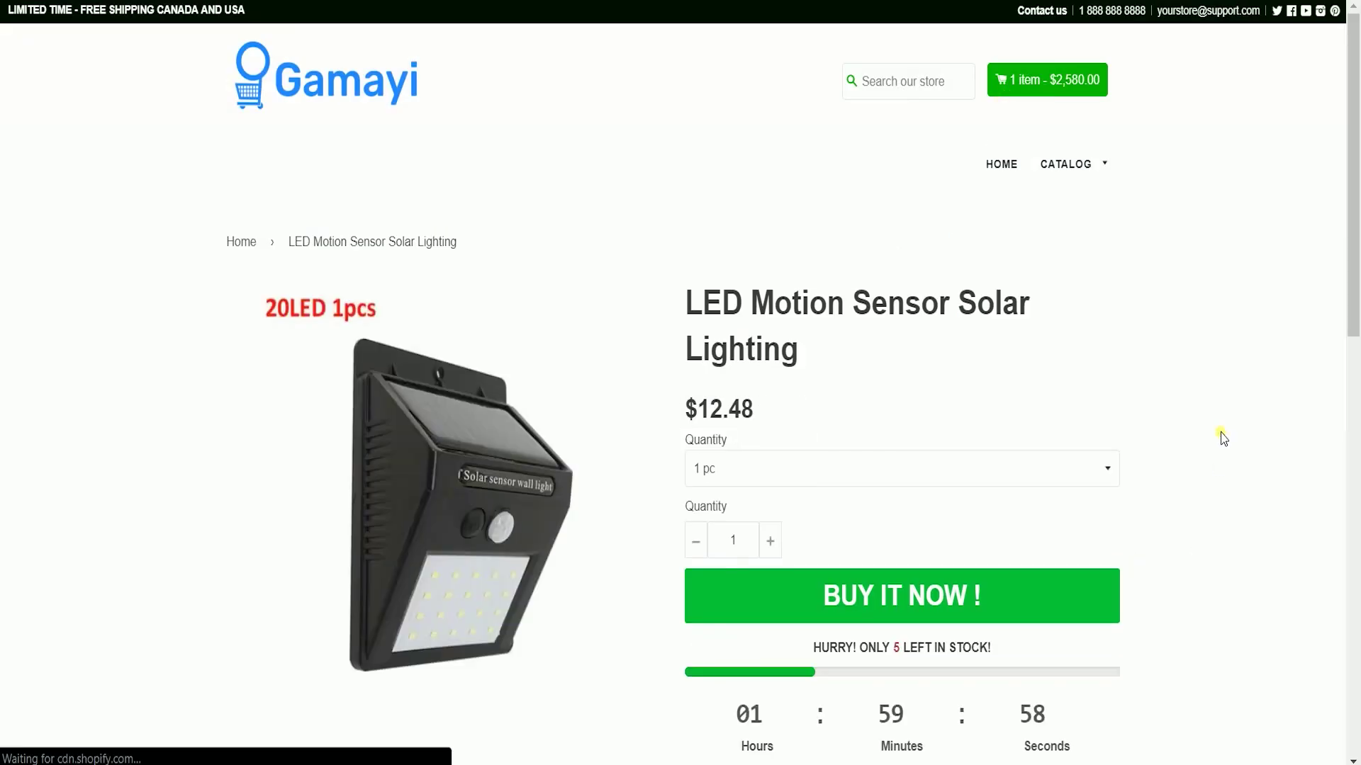
# - Check the storefront Quantity dropdown shows 1 pc to 4 pcs, keeping 1 pc selected
pyautogui.click(923, 484)
pyautogui.click(1342, 427)
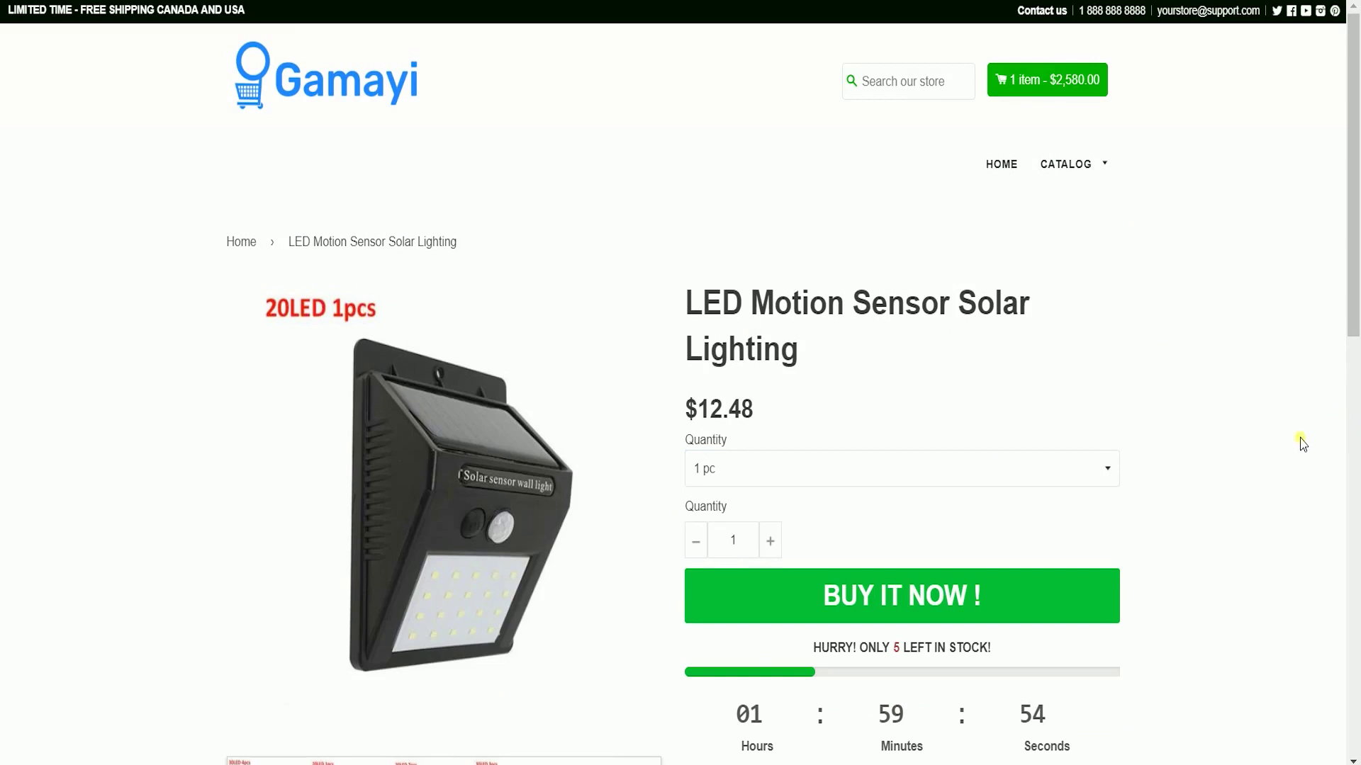
pyautogui.scroll(-2, 1301, 444)
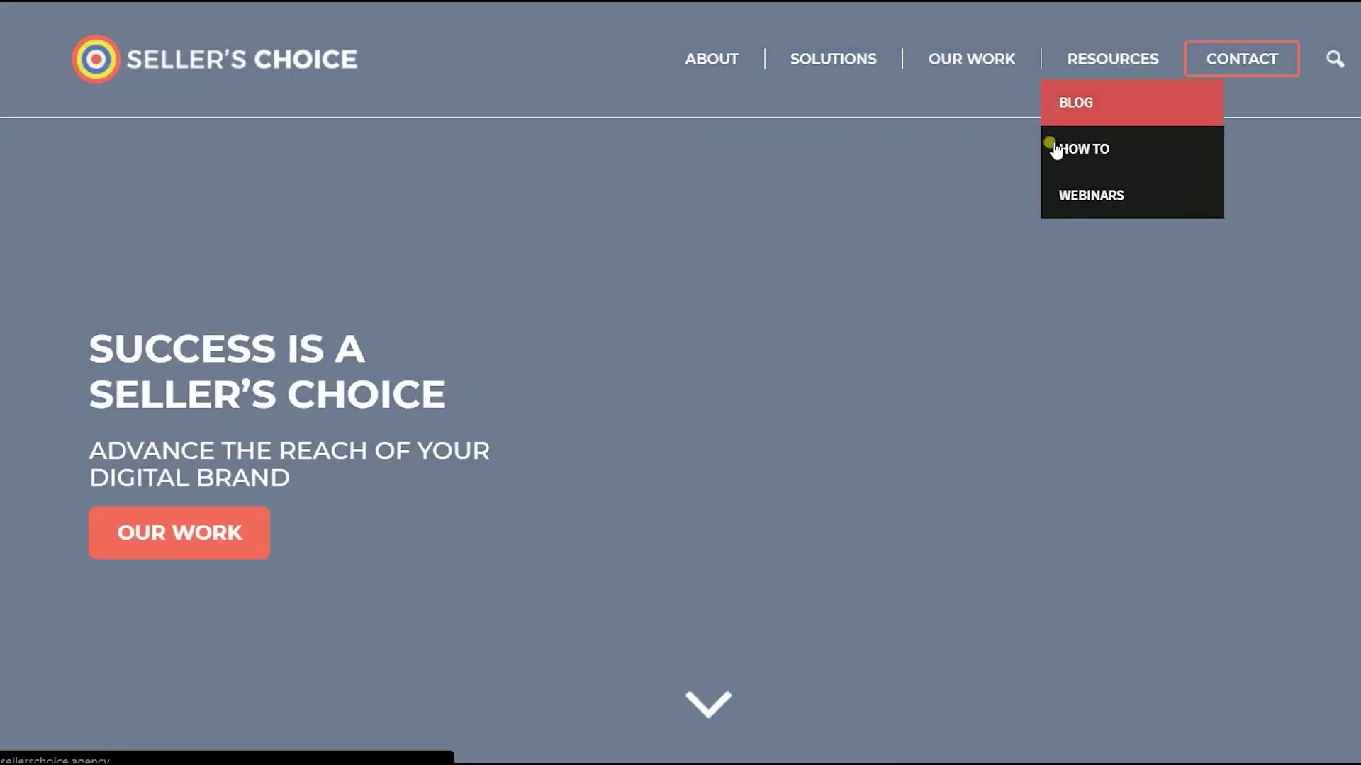
# - Navigate from the How To articles to the Seller's Choice resources blog listing
pyautogui.click(1054, 148)
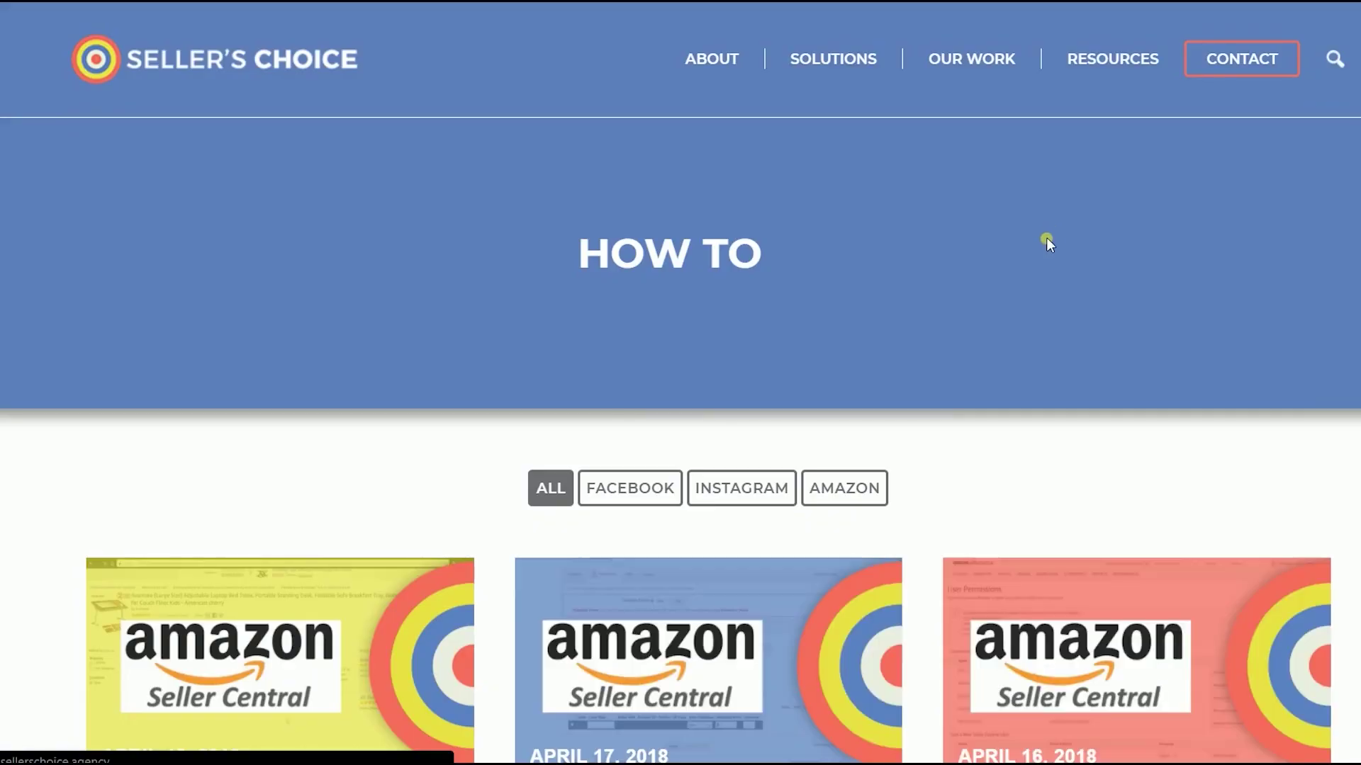
pyautogui.scroll(-5, 1044, 243)
pyautogui.scroll(5, 1032, 283)
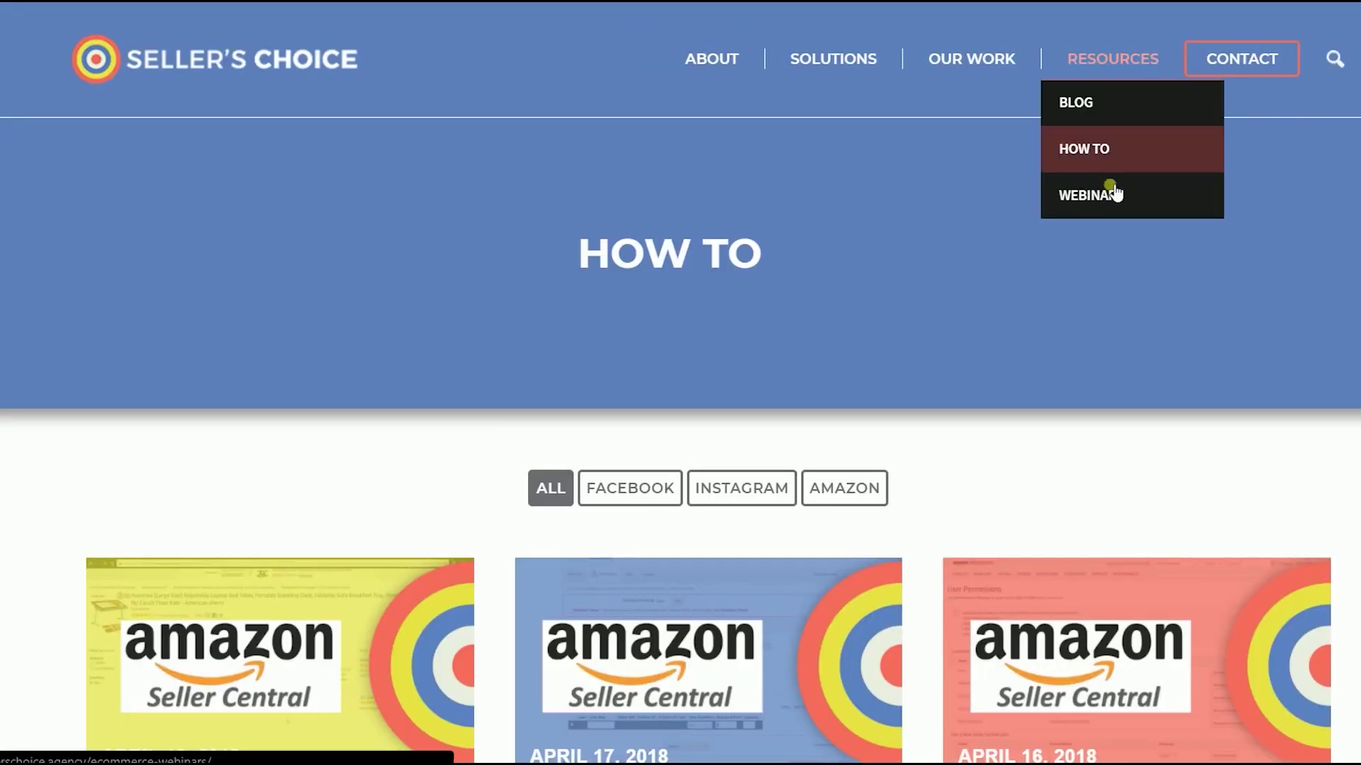
pyautogui.click(1112, 194)
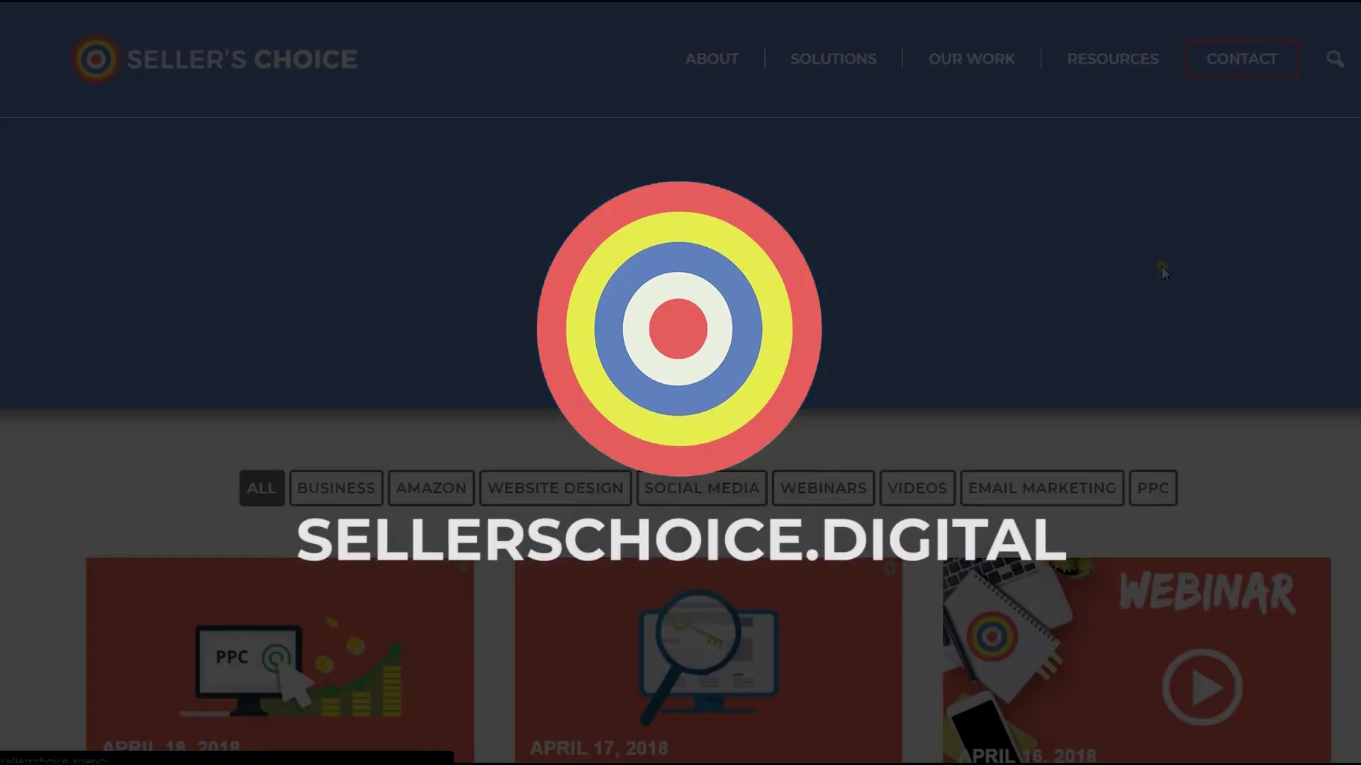
pyautogui.scroll(-4, 1162, 267)
pyautogui.scroll(-2, 1163, 267)
pyautogui.scroll(-4, 1162, 271)
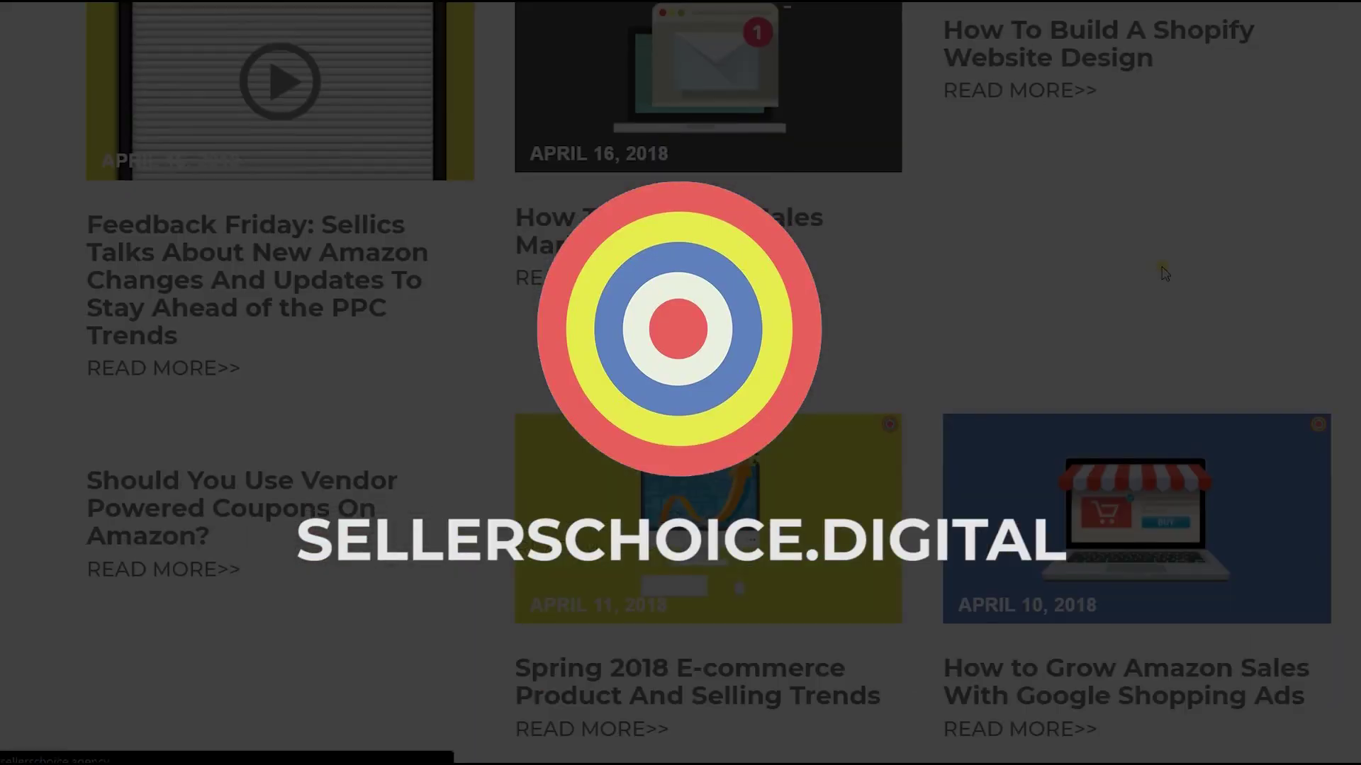
pyautogui.scroll(7, 1162, 271)
pyautogui.scroll(3, 1162, 271)
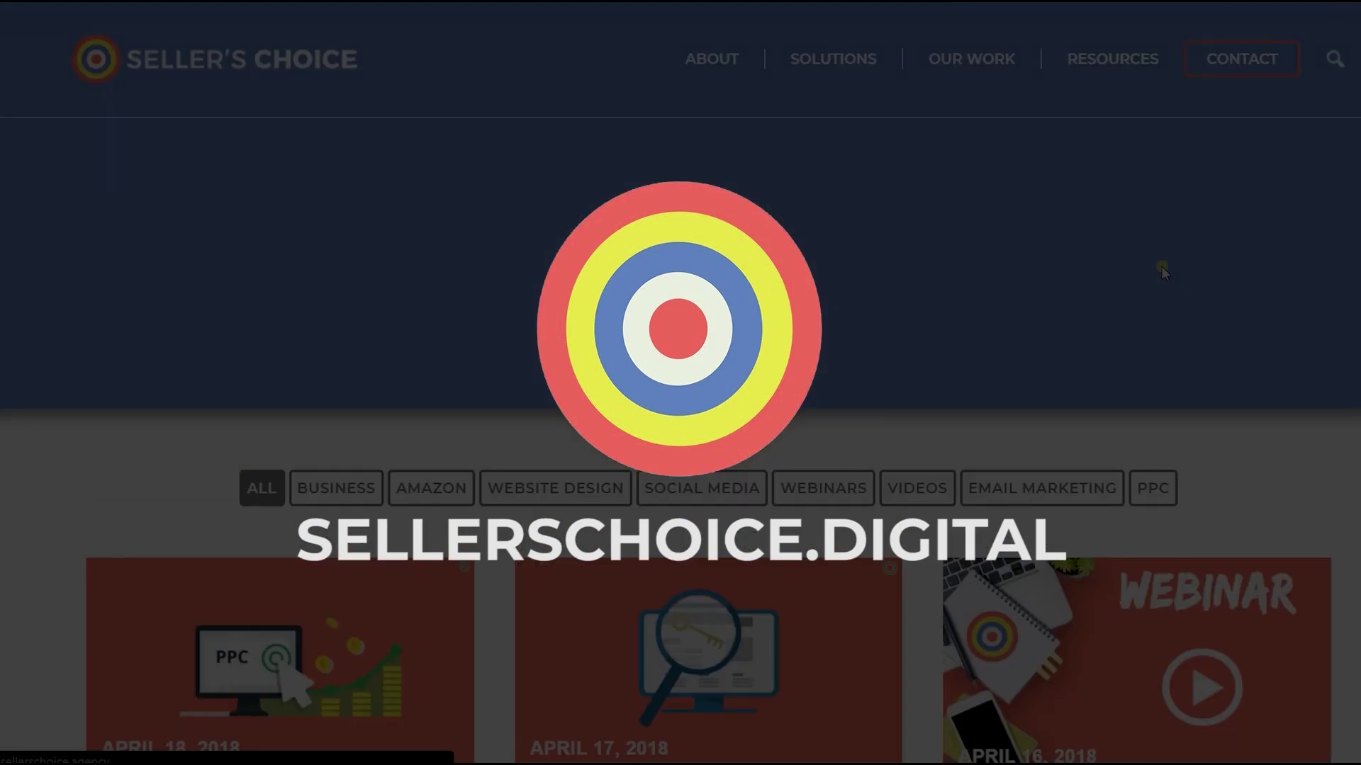